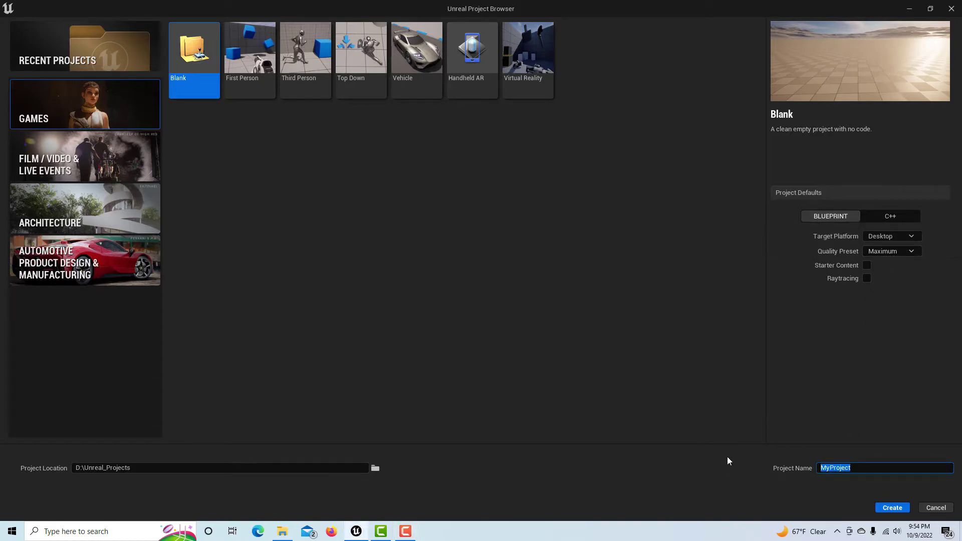
# Enter RTC as the name of the new Blank Blueprint project.
pyautogui.write('RTC')
# Create the RTC project and close the Output Log so the Content Browser shows.
pyautogui.click(900, 506)
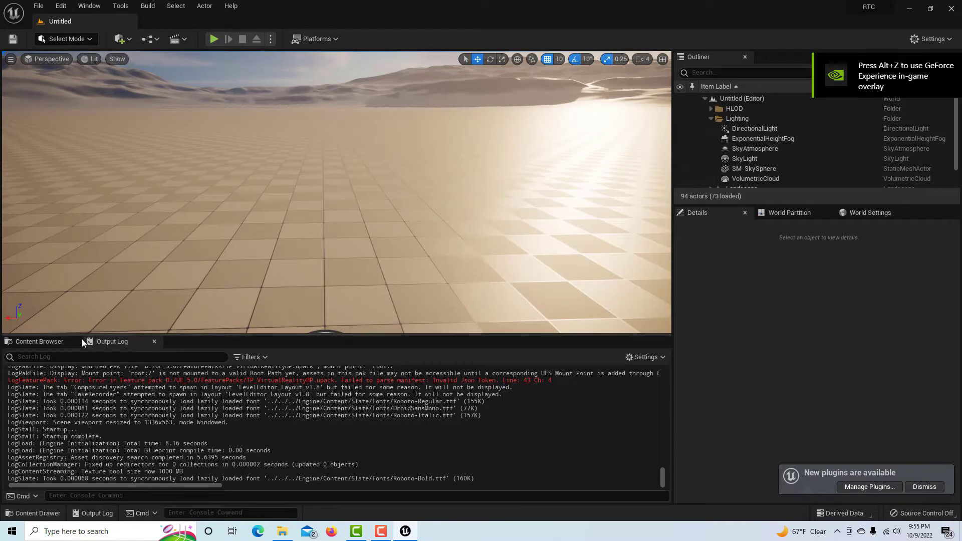
pyautogui.click(154, 342)
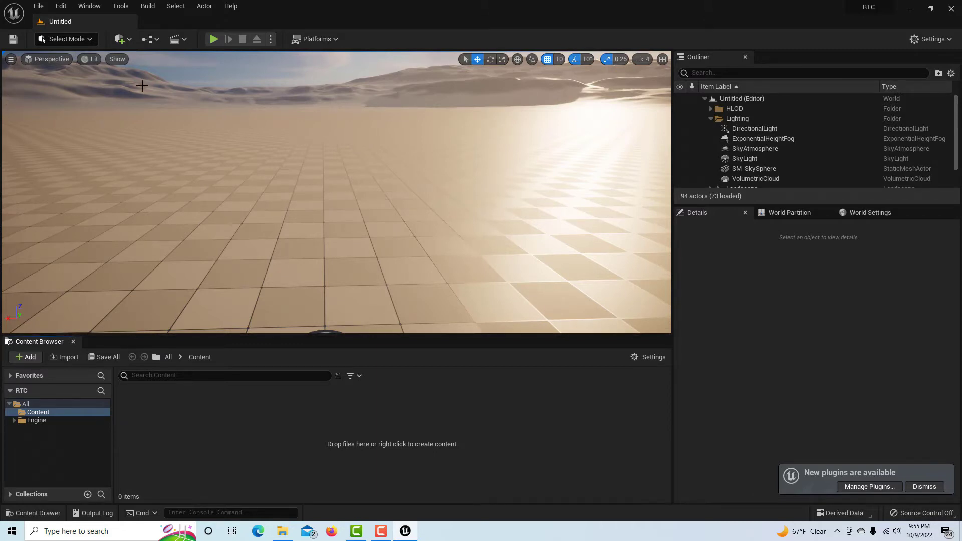
pyautogui.click(62, 9)
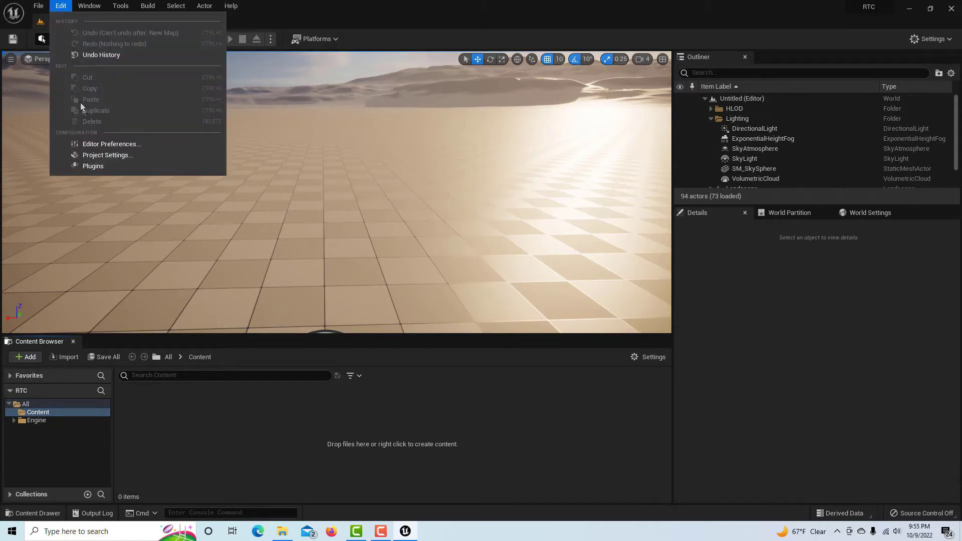
# Set the Windows platform's Default RHI to Default in Project Settings.
pyautogui.click(100, 156)
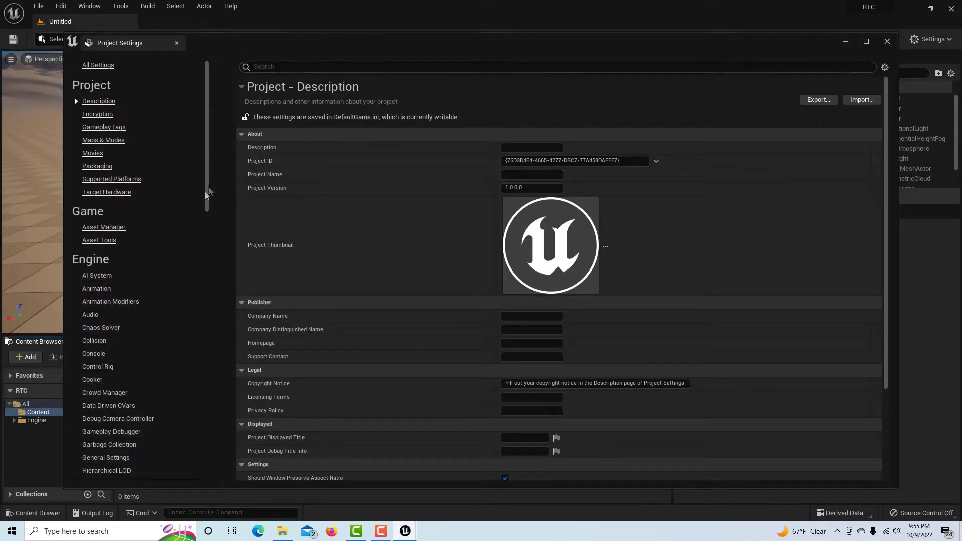
pyautogui.scroll(-5, 190, 207)
pyautogui.scroll(-10, 198, 240)
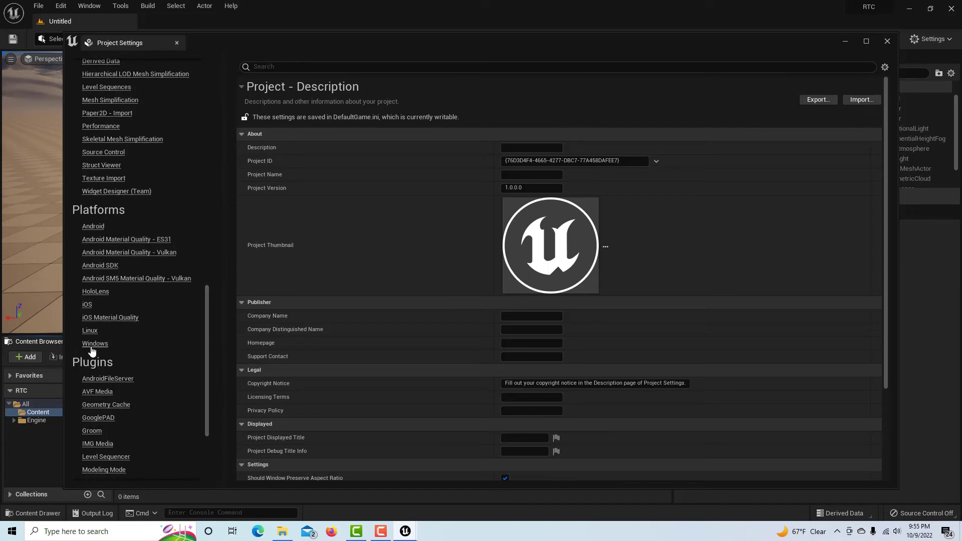
pyautogui.click(95, 344)
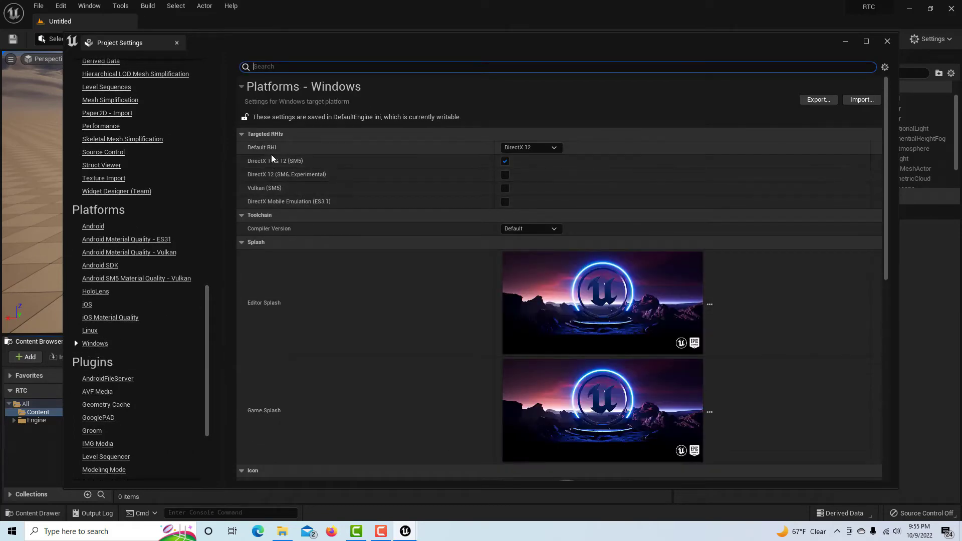
pyautogui.click(550, 148)
pyautogui.click(516, 156)
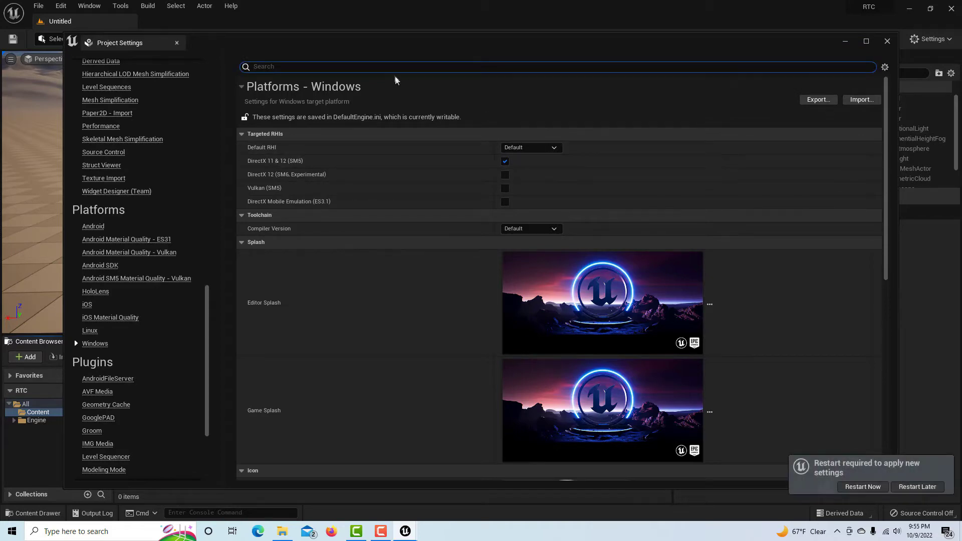
# Set post-processing alpha channel support to Linear color space only.
pyautogui.write('alpha')
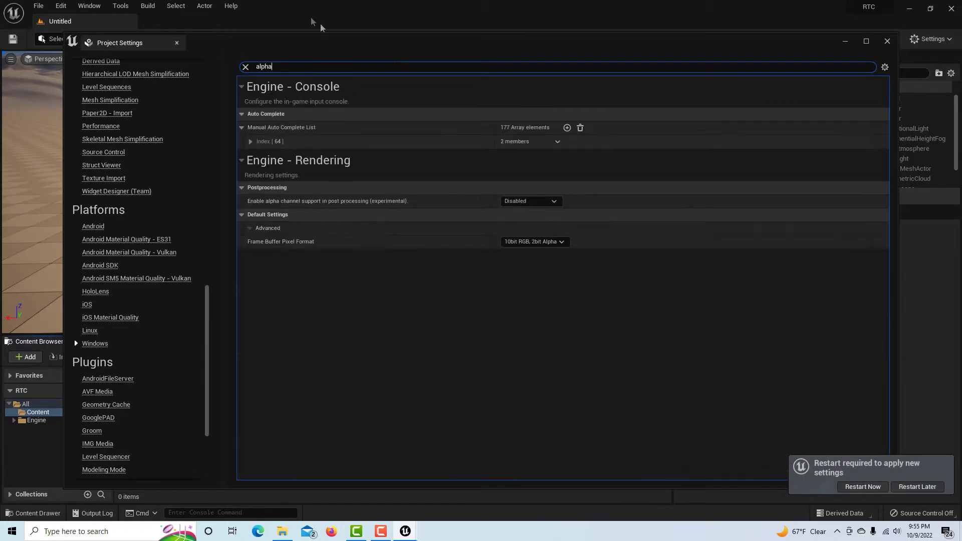
pyautogui.click(553, 201)
pyautogui.click(546, 221)
pyautogui.click(887, 41)
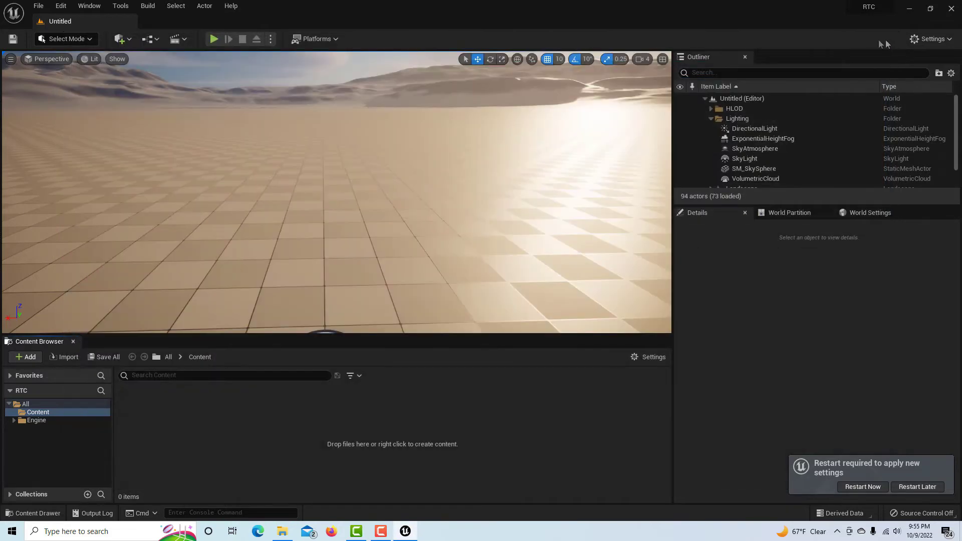
pyautogui.click(58, 7)
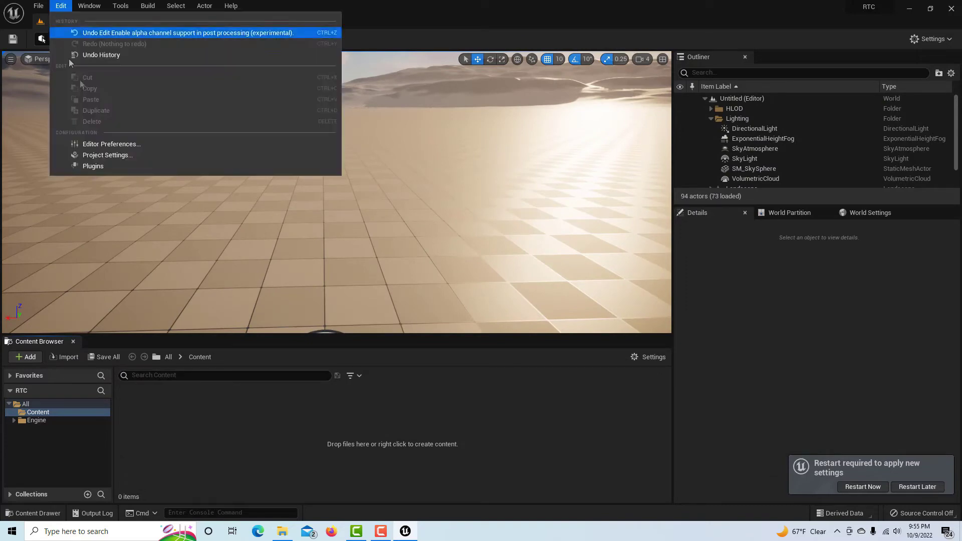
# Enable the Composure plugin and restart the editor to apply it.
pyautogui.click(94, 166)
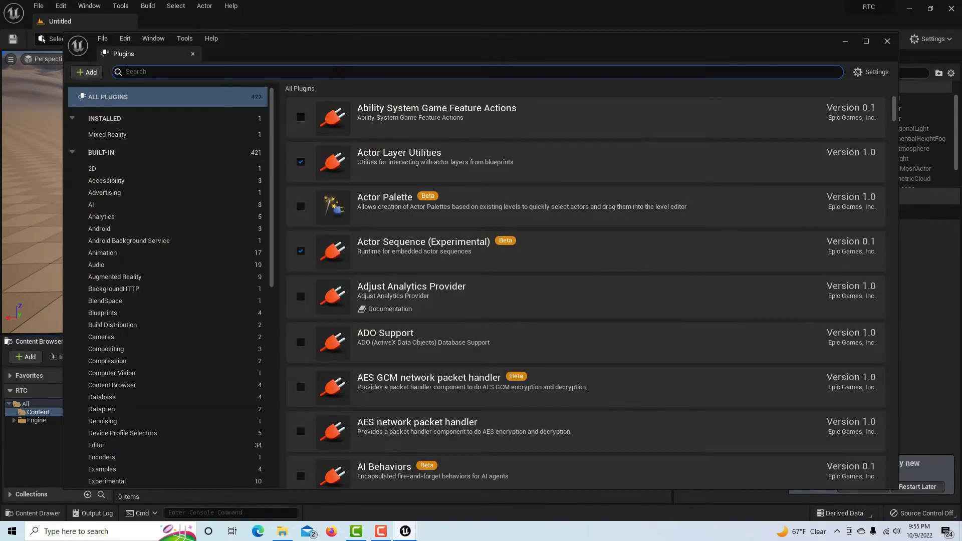
pyautogui.write('co')
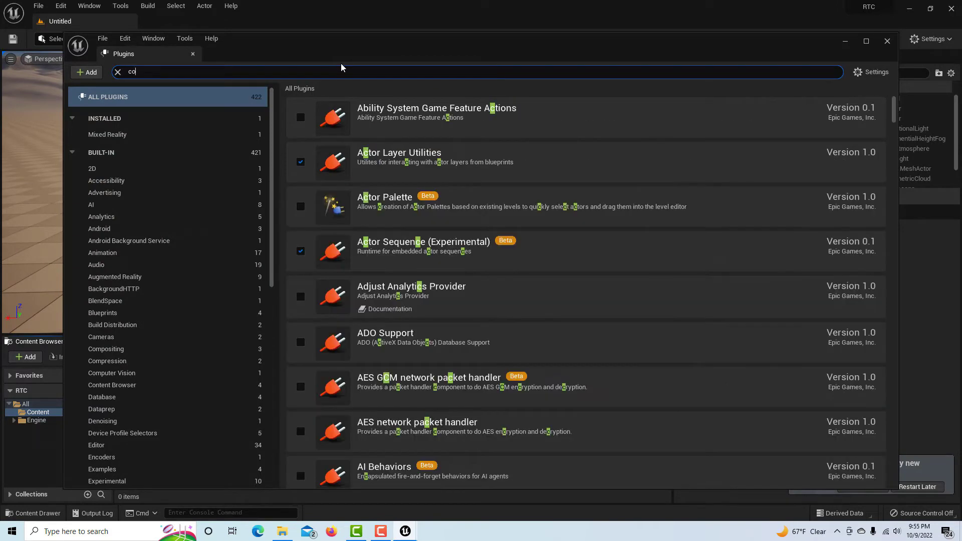
pyautogui.write('mposure')
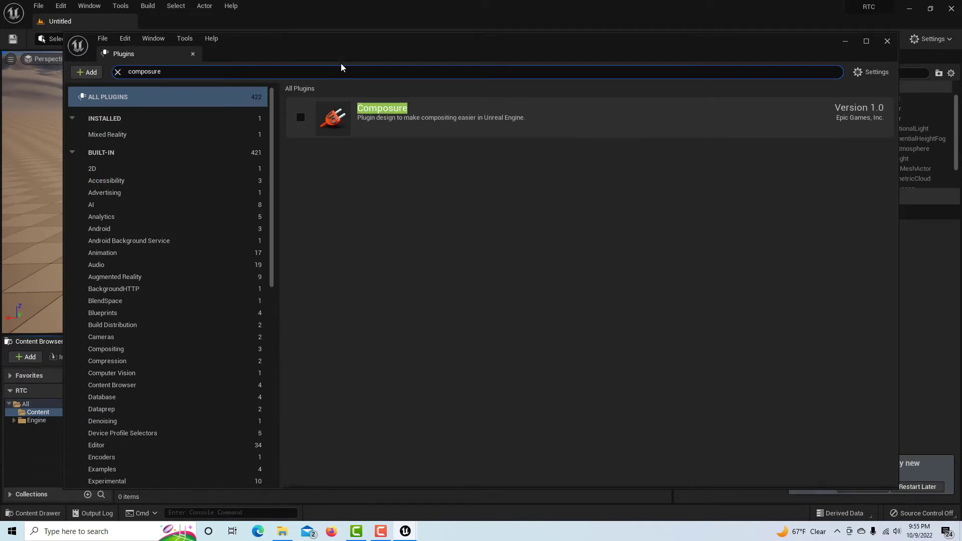
pyautogui.click(300, 117)
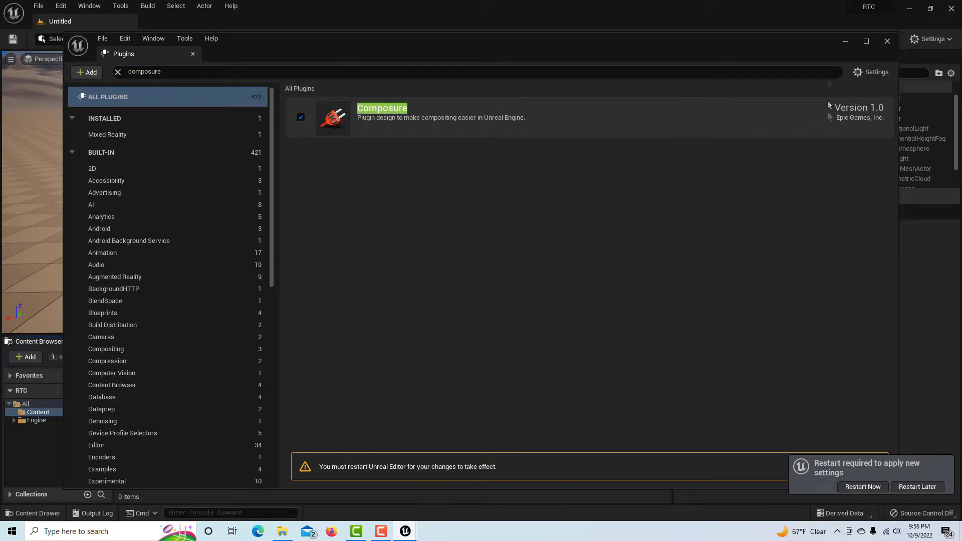
pyautogui.click(845, 41)
pyautogui.click(861, 485)
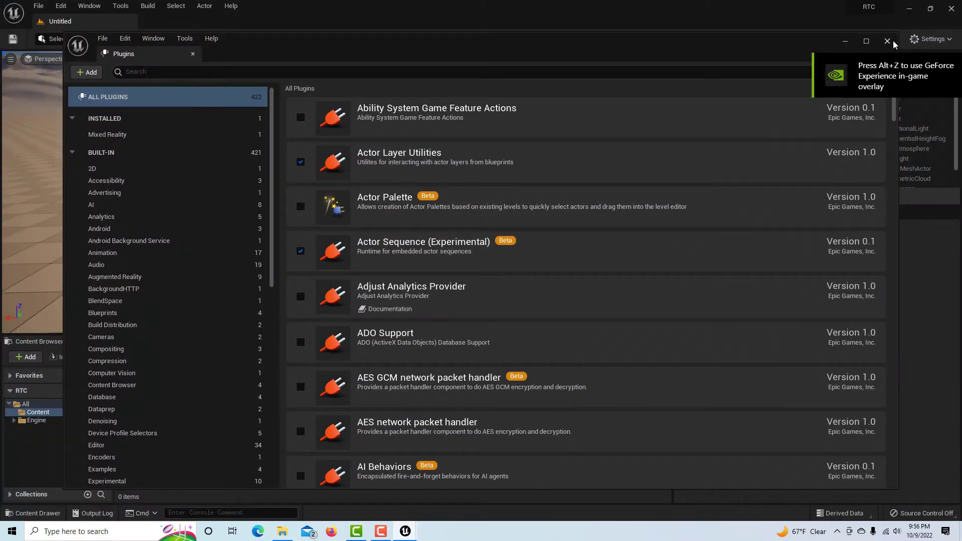
pyautogui.click(888, 44)
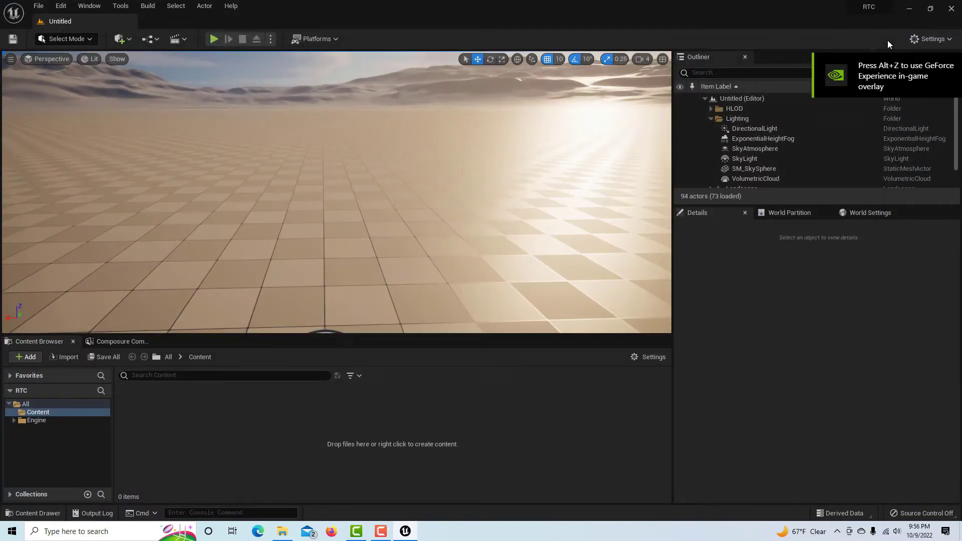
# Run a quick Play-in-Editor test and check the Composure Compositing panel.
pyautogui.click(213, 39)
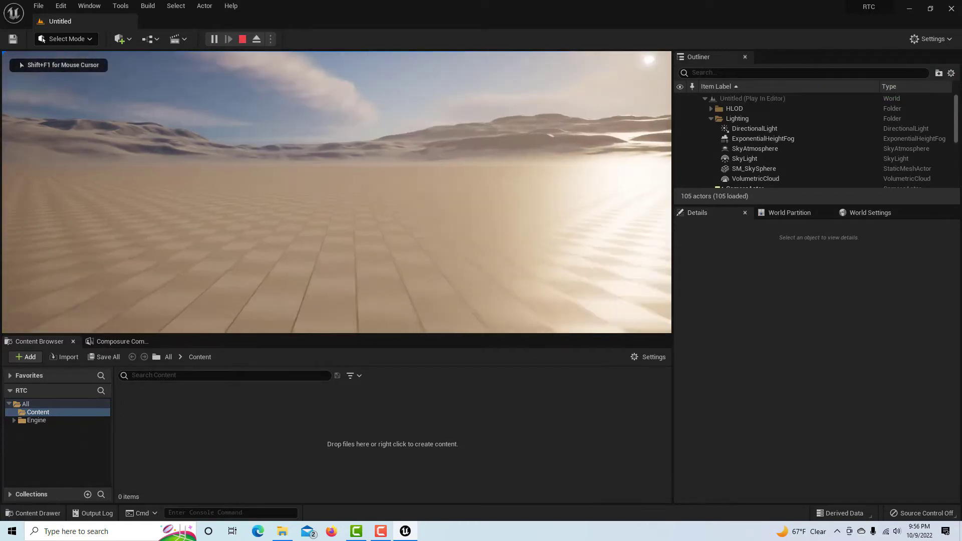
pyautogui.press('Escape')
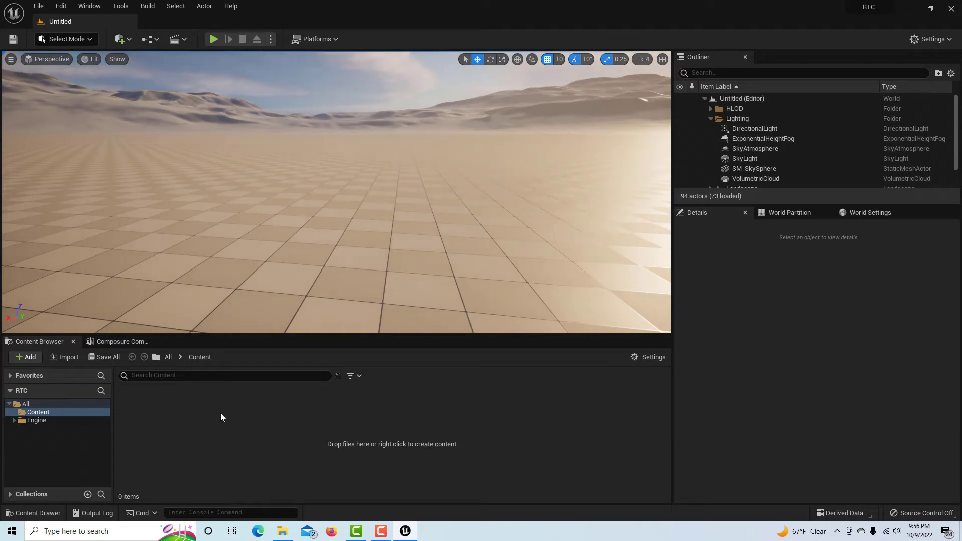
pyautogui.click(114, 341)
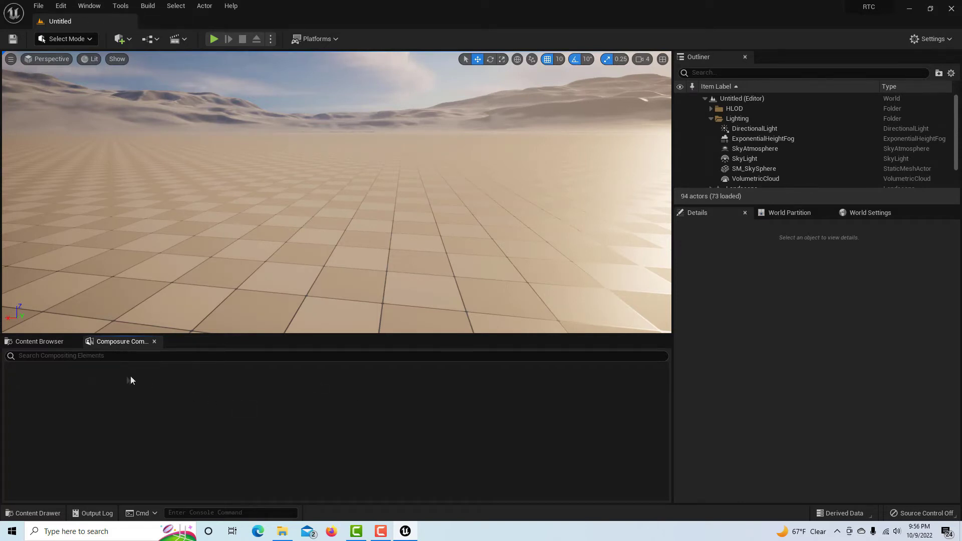
pyautogui.click(41, 342)
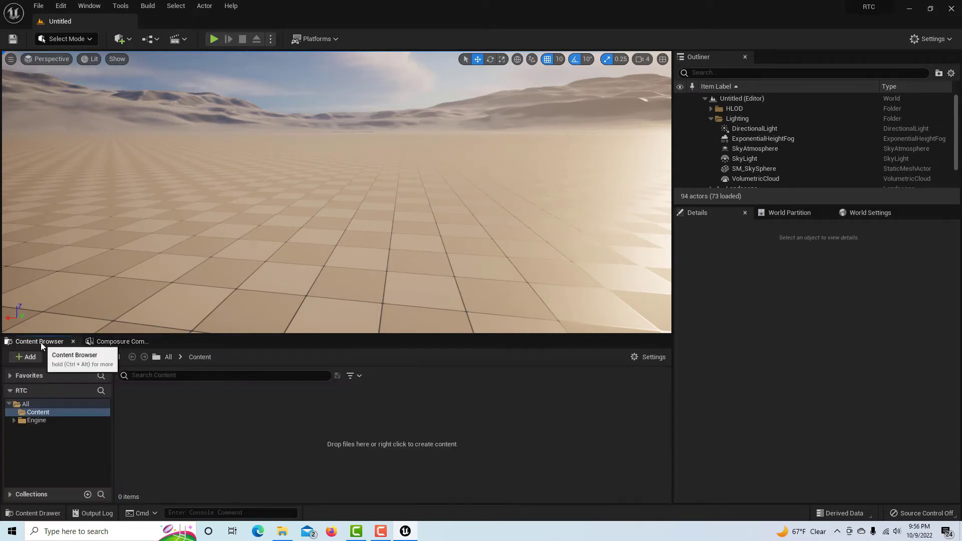
# Create a Media Player asset with a NewMediaPlayer_Video output texture.
pyautogui.rightClick(205, 416)
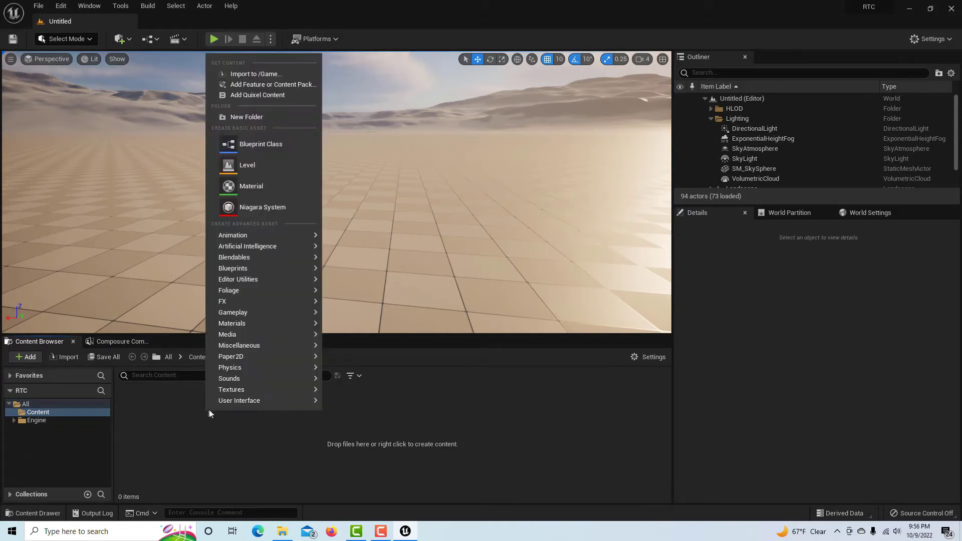
pyautogui.moveTo(253, 324)
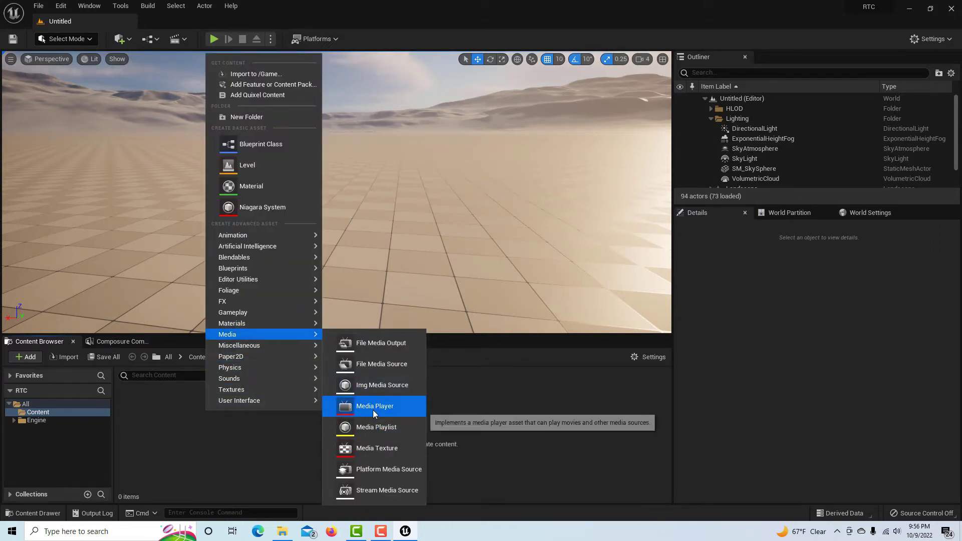
pyautogui.click(373, 409)
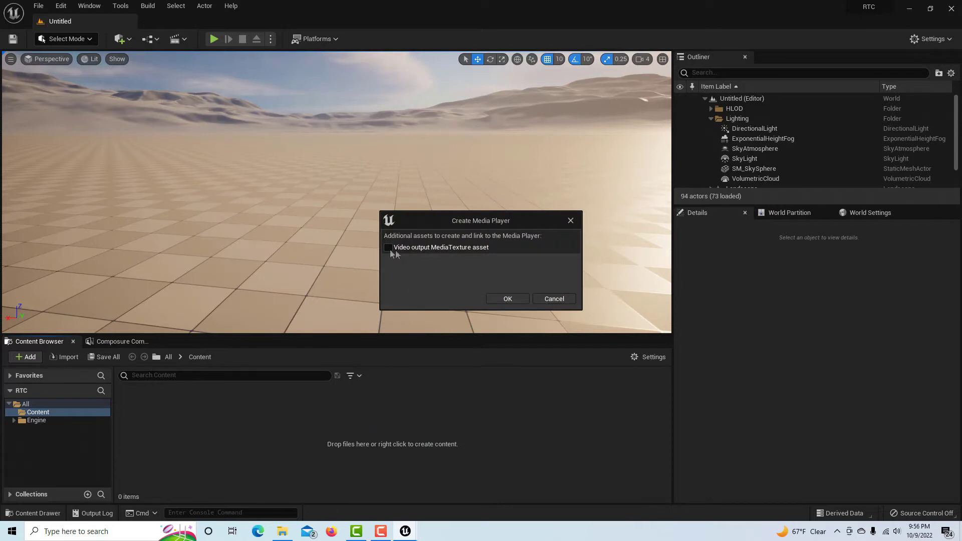
pyautogui.click(506, 298)
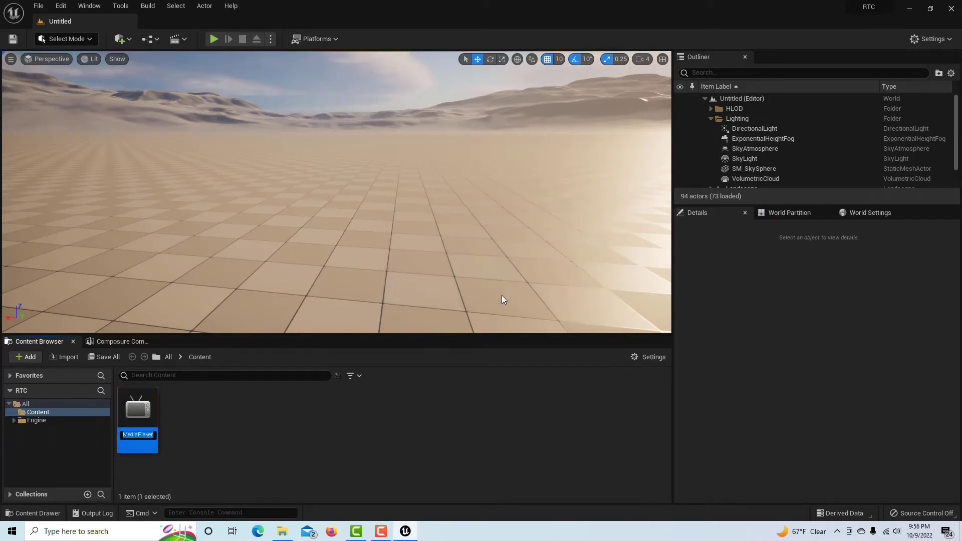
# Set NewMediaPlayer's source to the Cam Link 4K video capture device.
pyautogui.doubleClick(140, 411)
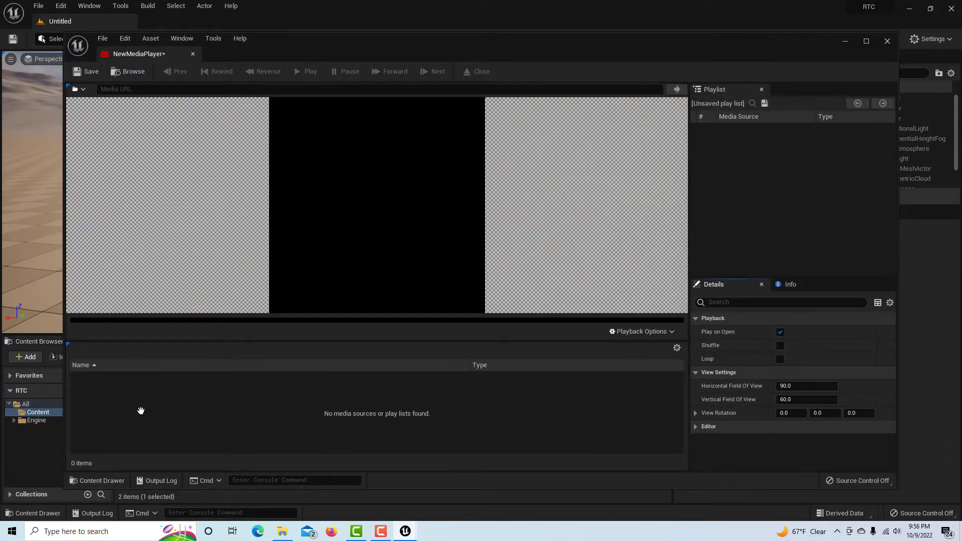
pyautogui.click(83, 92)
pyautogui.moveTo(95, 126)
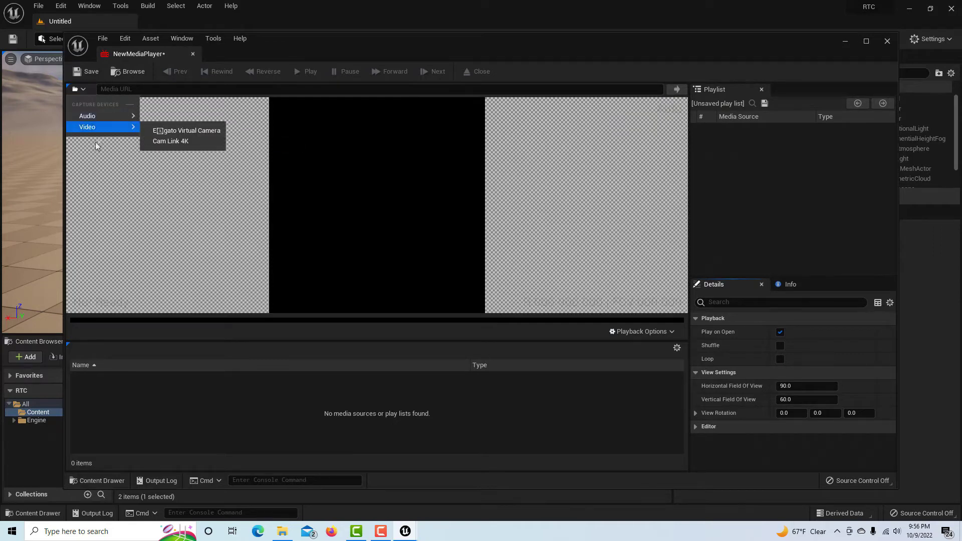
pyautogui.click(181, 142)
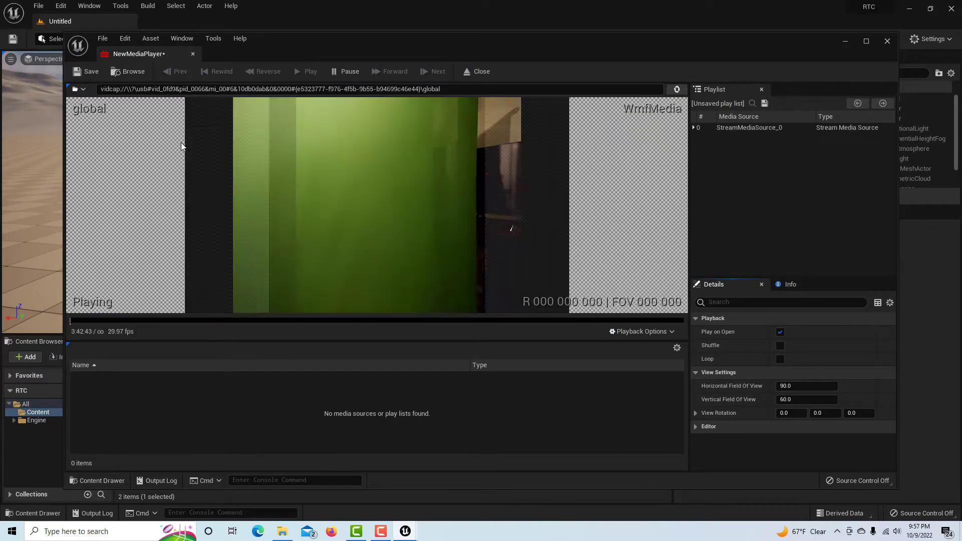
pyautogui.click(886, 41)
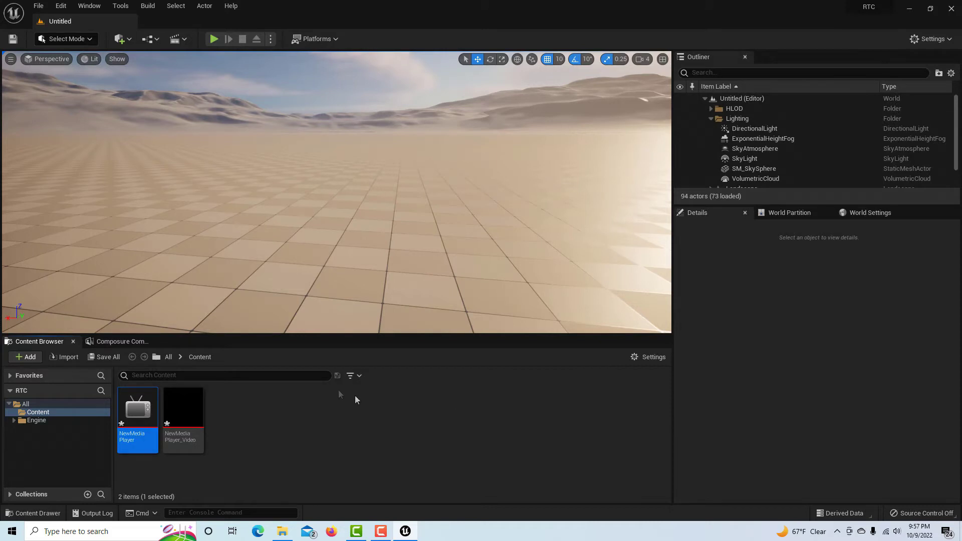
pyautogui.click(121, 343)
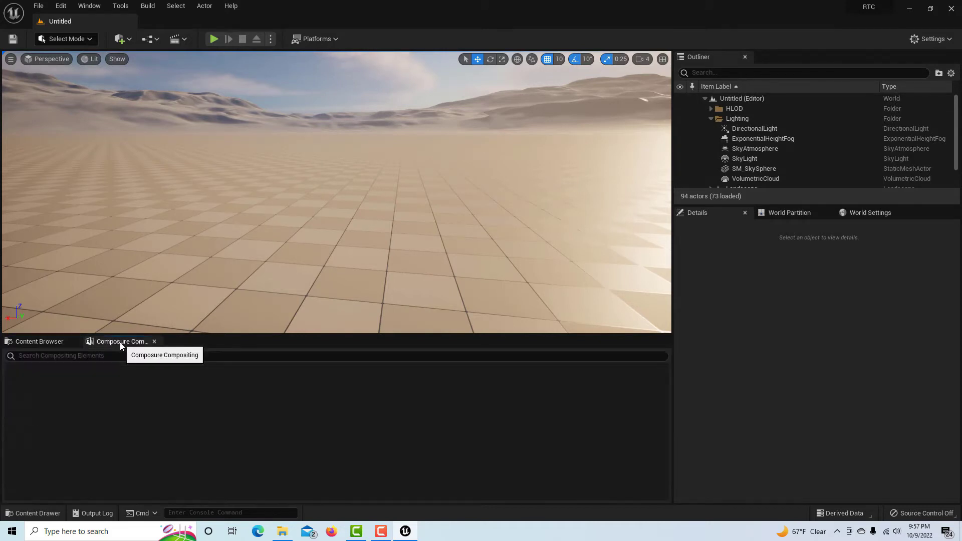
# Create the empty comp shot 0010_comp and begin adding a layer element to it.
pyautogui.rightClick(179, 392)
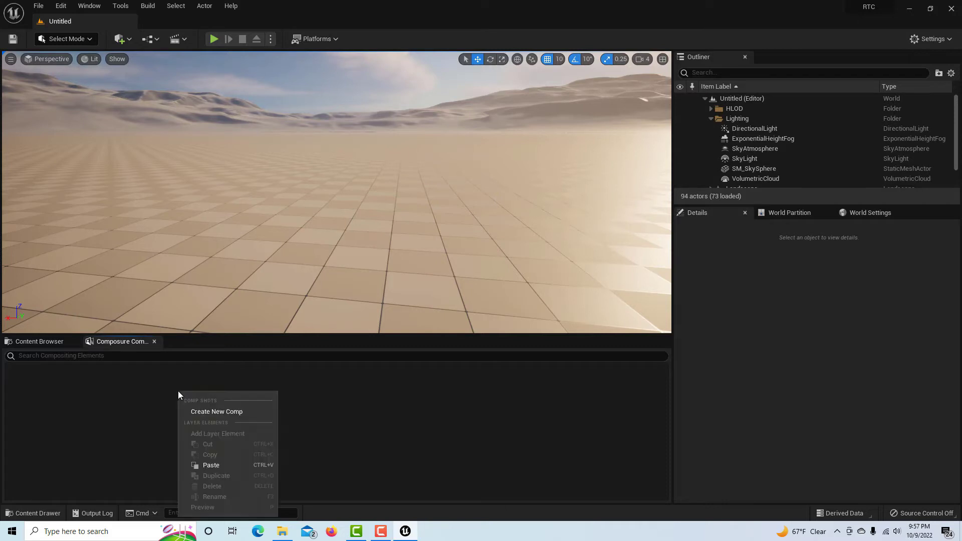
pyautogui.click(204, 412)
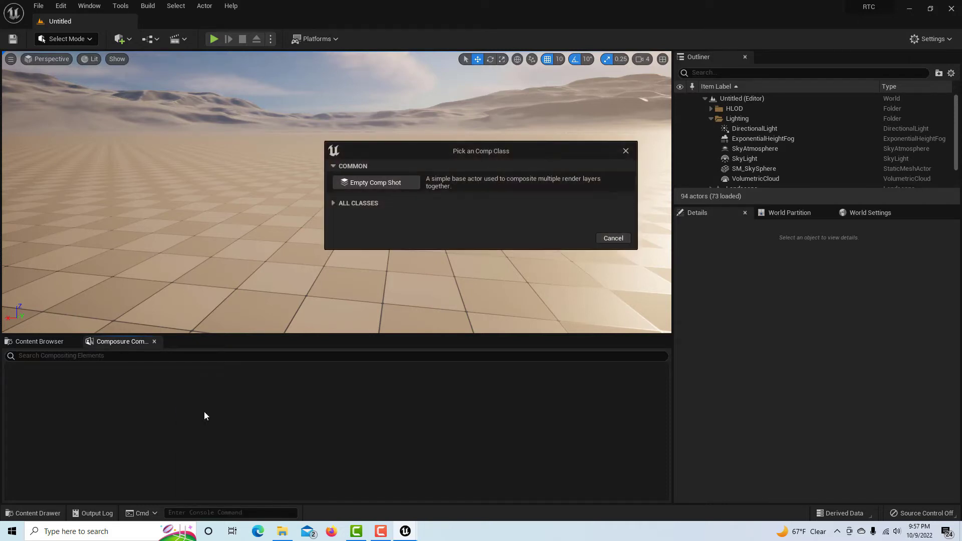
pyautogui.click(373, 186)
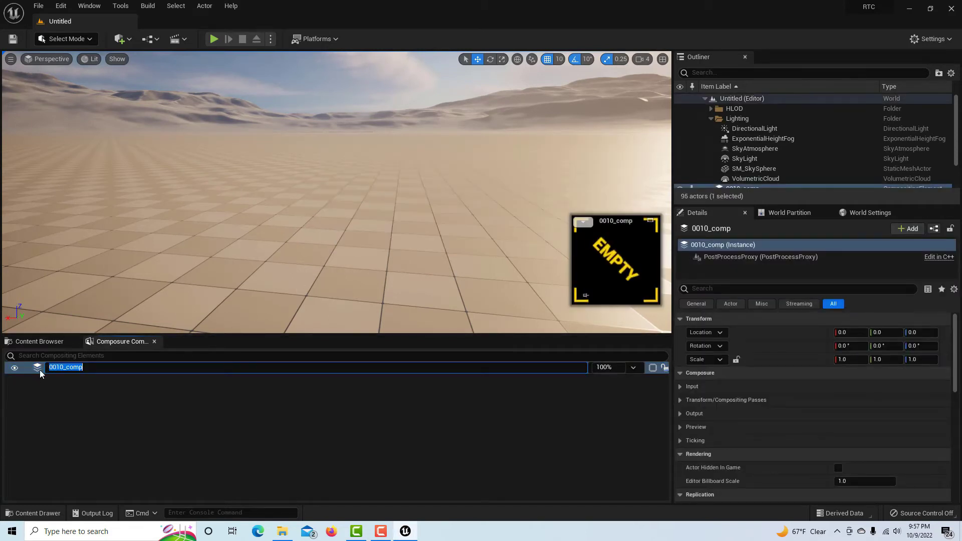
pyautogui.press('Return')
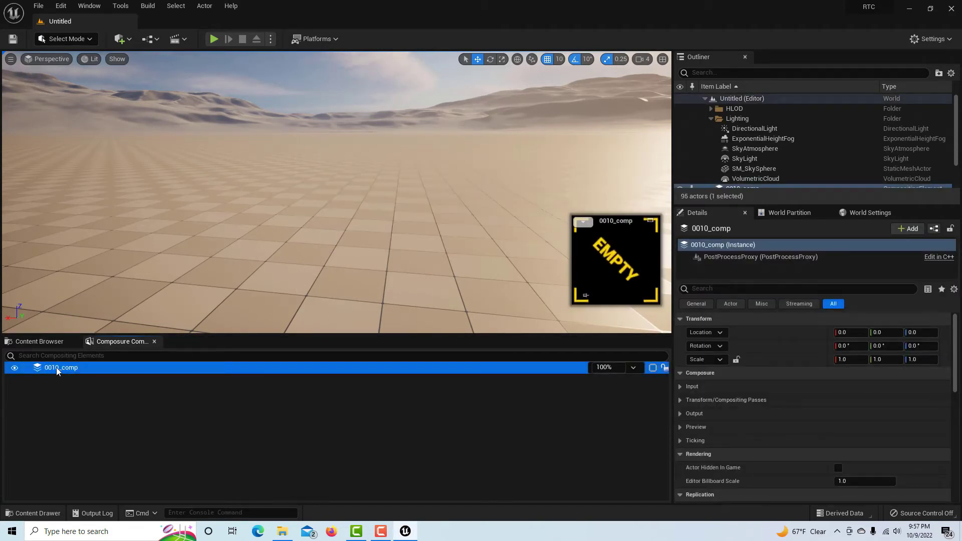
pyautogui.rightClick(57, 368)
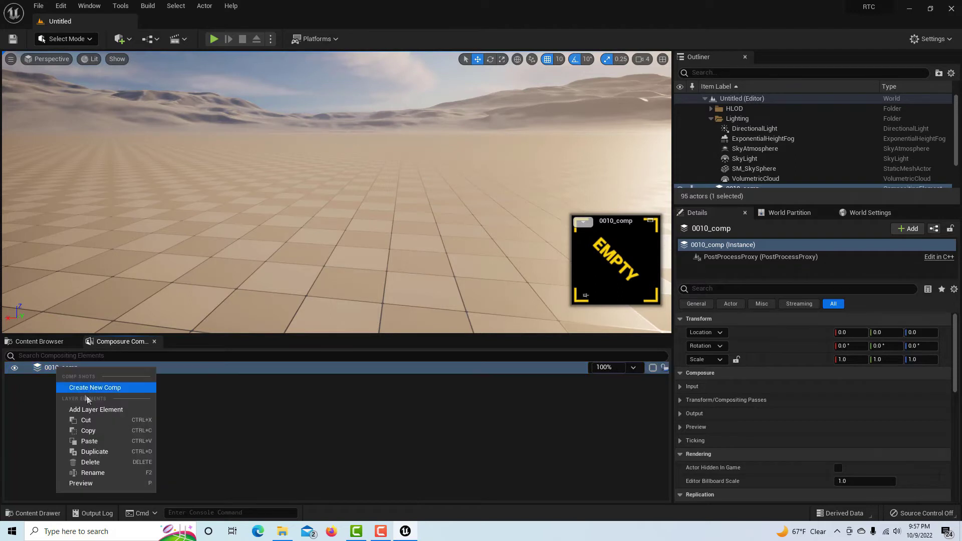
pyautogui.click(96, 411)
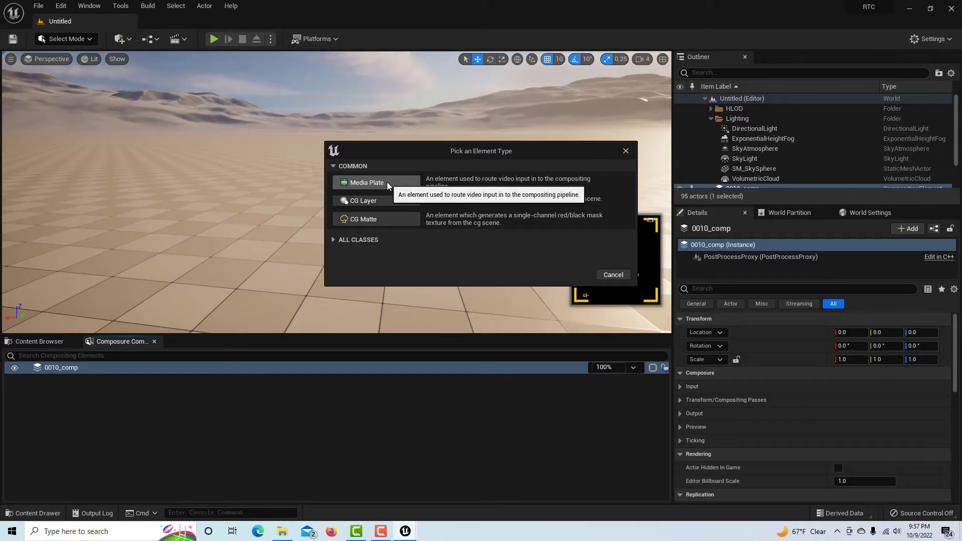
# Add a Media Plate layer named media_plate1 under 0010_comp.
pyautogui.click(386, 181)
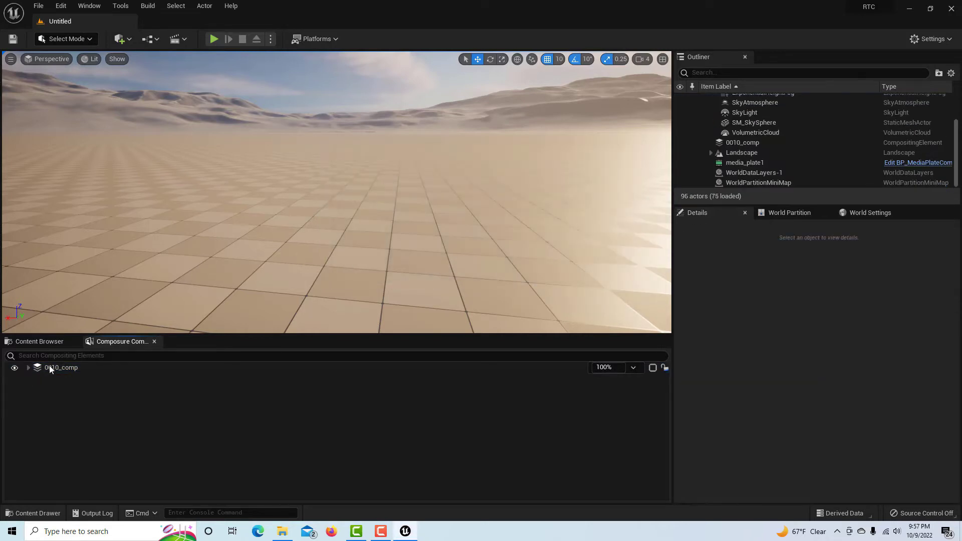
pyautogui.click(28, 367)
pyautogui.doubleClick(51, 379)
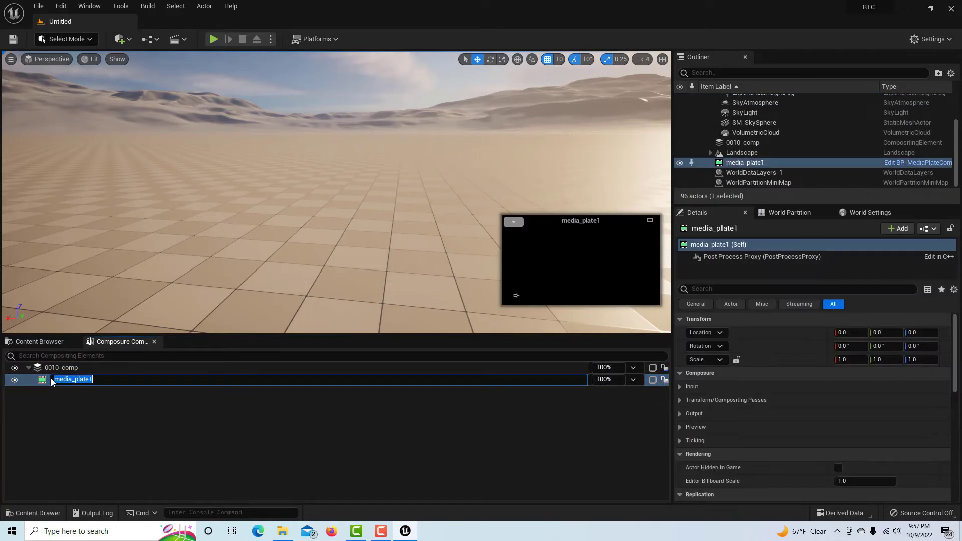
pyautogui.click(43, 384)
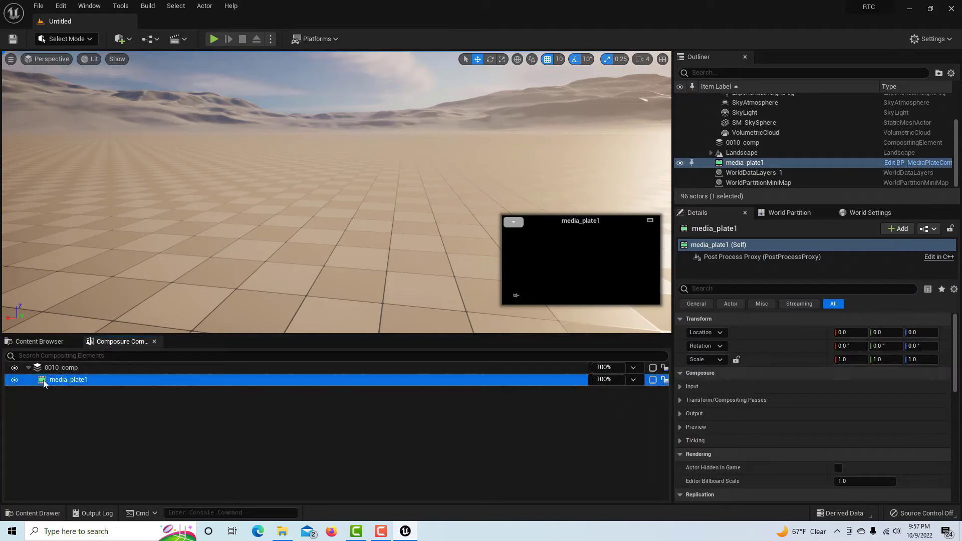
# Assign NewMediaPlayer_Video as media_plate1's Media Source input.
pyautogui.click(681, 386)
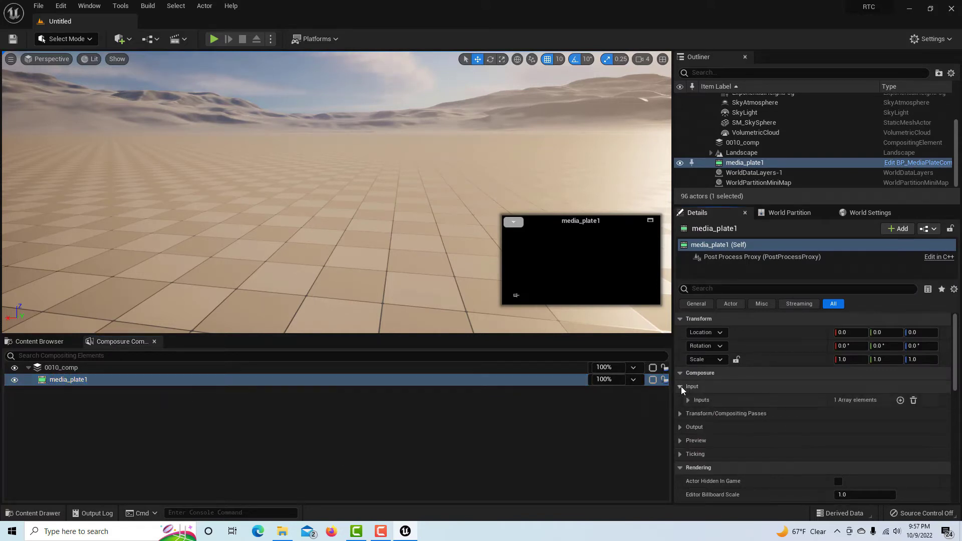
pyautogui.click(688, 399)
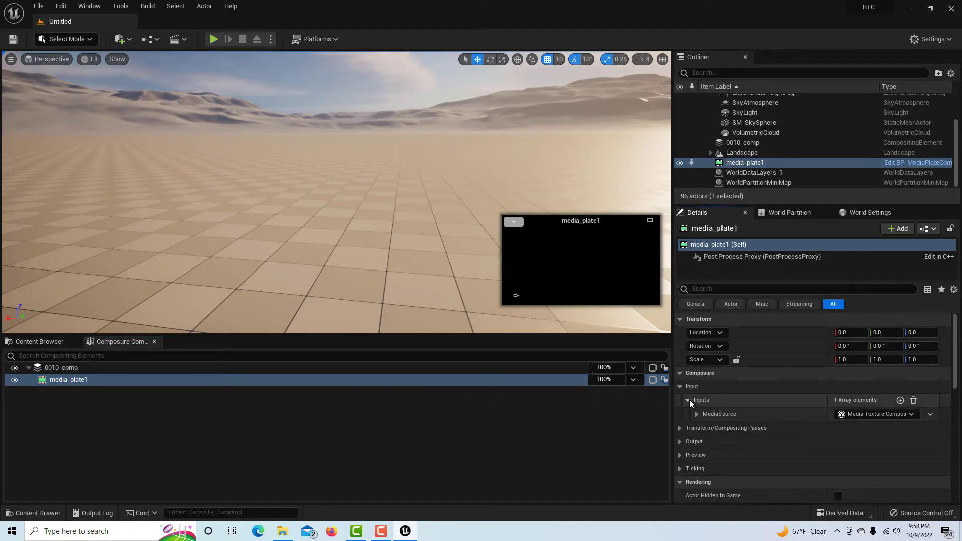
pyautogui.click(696, 415)
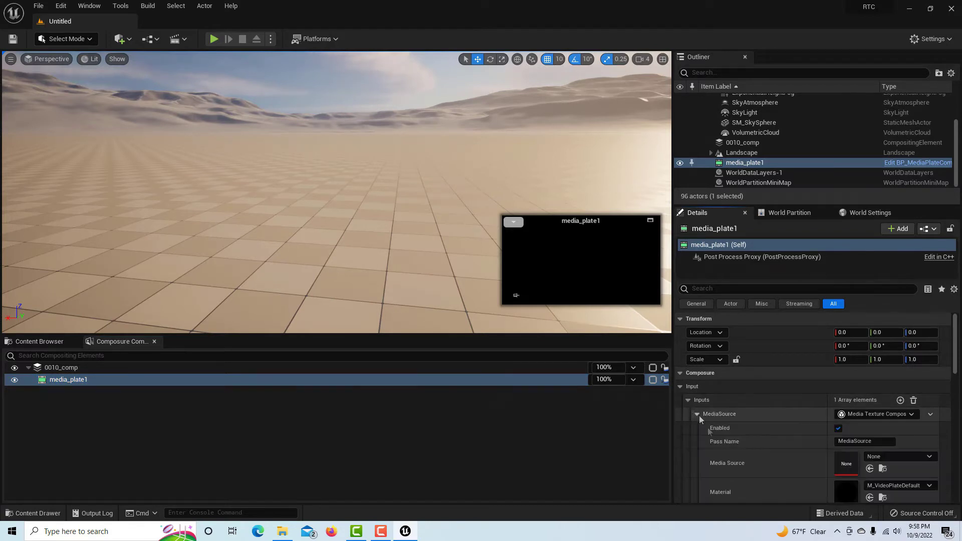
pyautogui.click(57, 341)
pyautogui.click(186, 419)
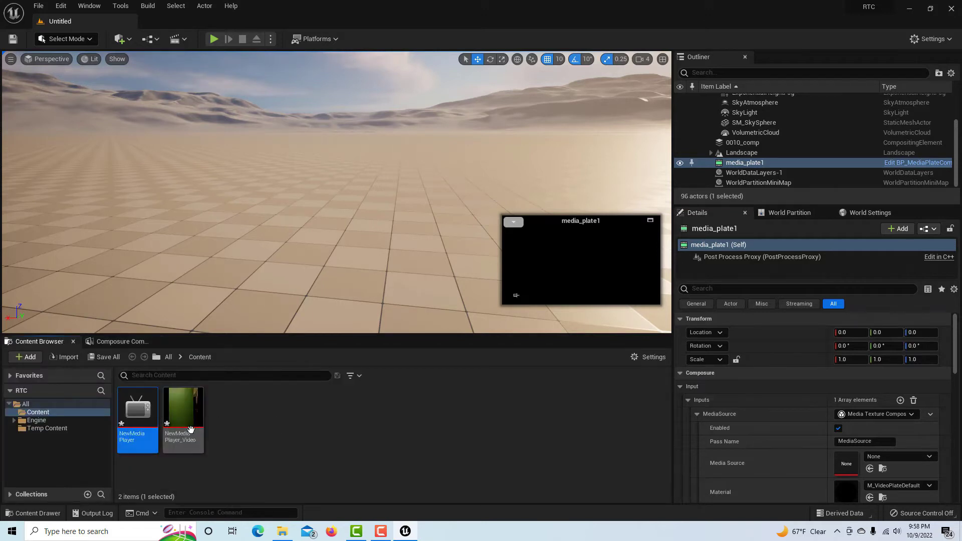
pyautogui.moveTo(189, 421); pyautogui.dragTo(846, 460)
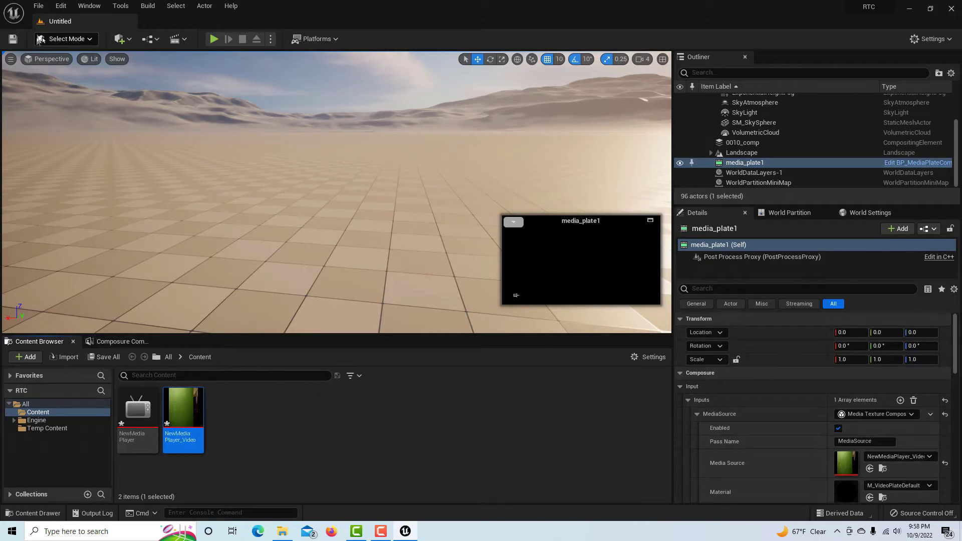
pyautogui.click(115, 343)
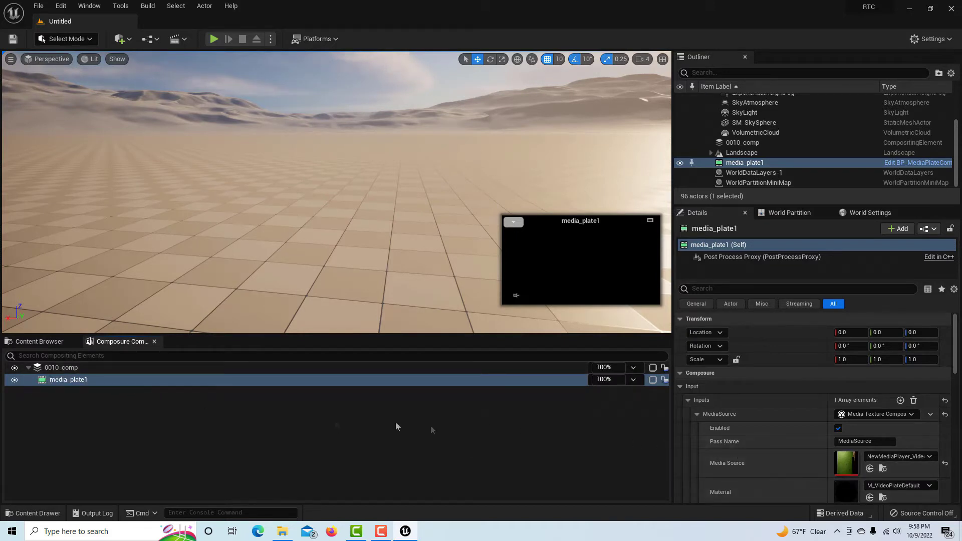
pyautogui.rightClick(206, 414)
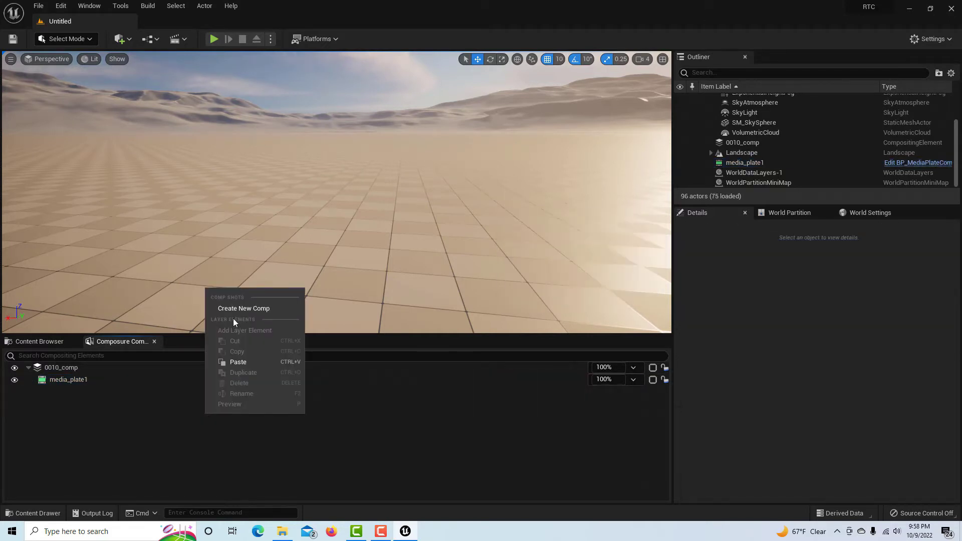
# Add a CG Layer named cg_element1 to 0010_comp.
pyautogui.rightClick(69, 367)
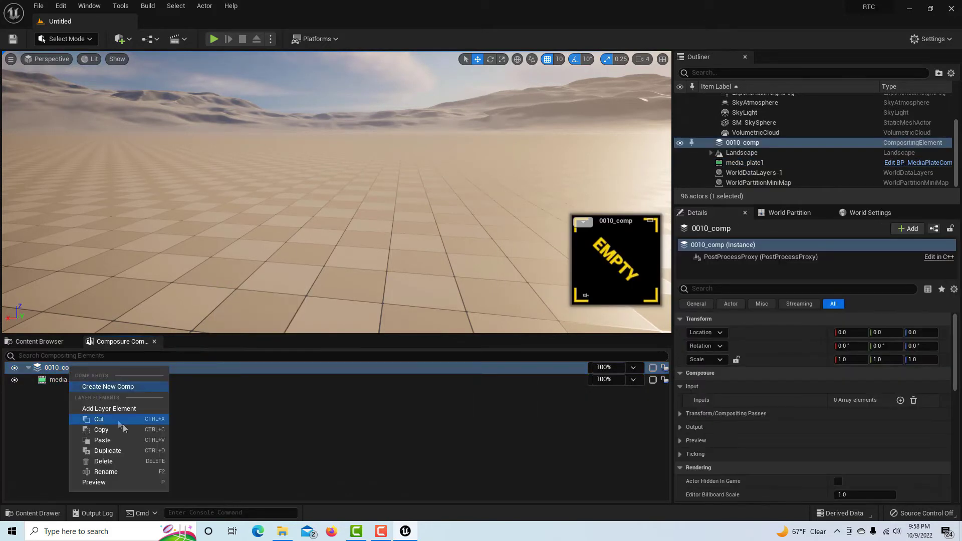
pyautogui.click(124, 410)
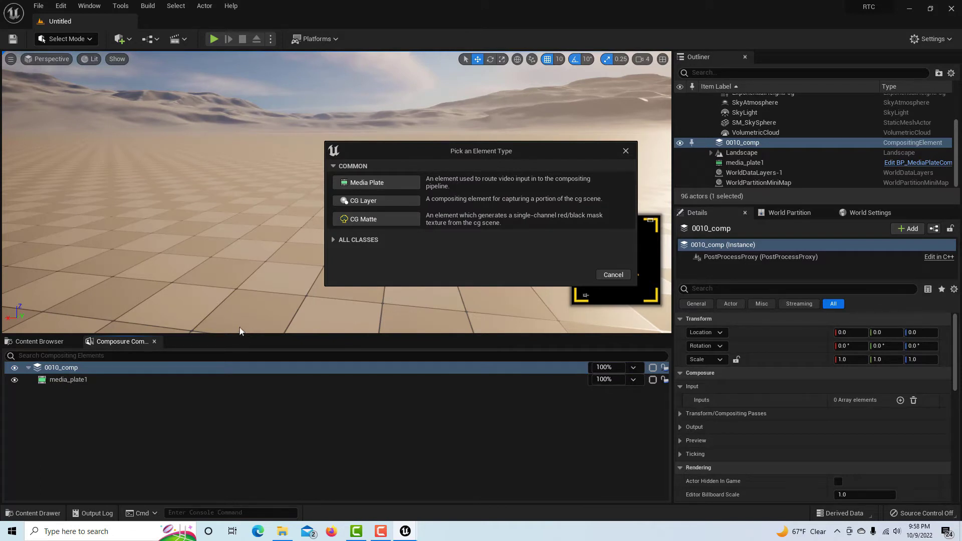
pyautogui.click(386, 205)
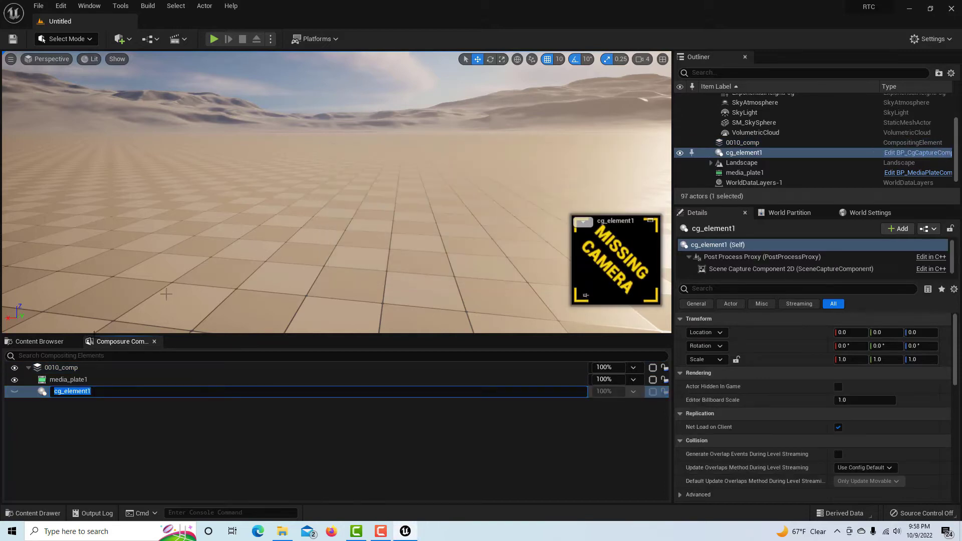
pyautogui.click(43, 393)
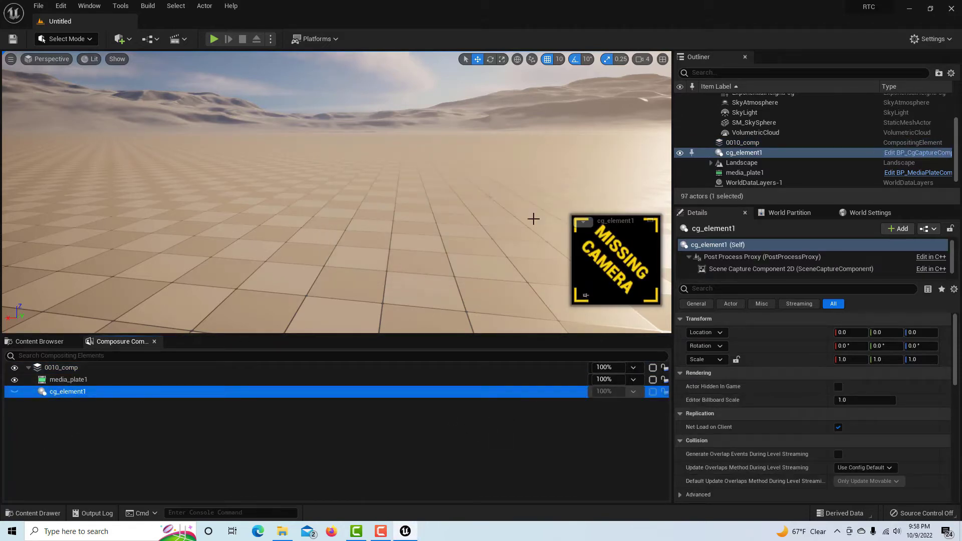
pyautogui.click(120, 39)
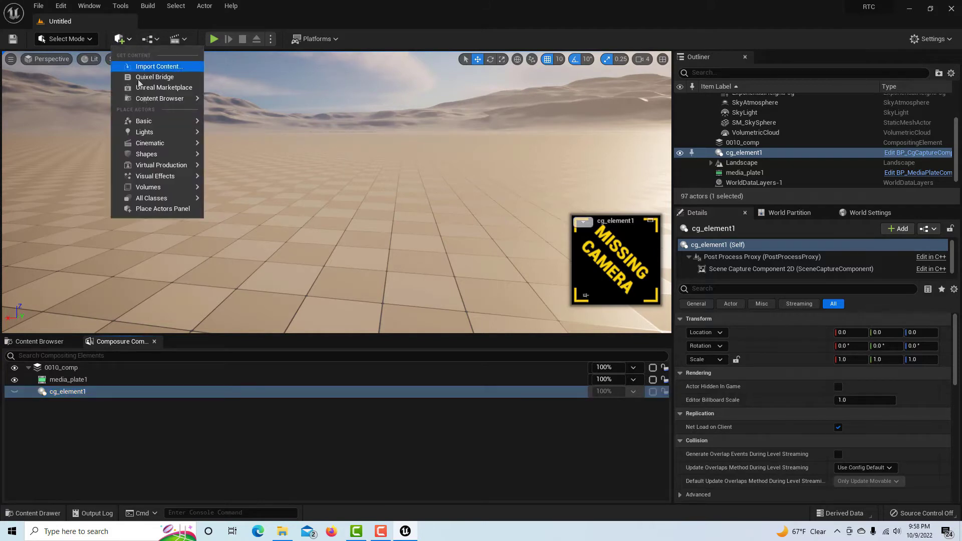
# Place a Cine Camera Actor in the level and raise it to height 120.
pyautogui.moveTo(155, 165)
pyautogui.moveTo(157, 144)
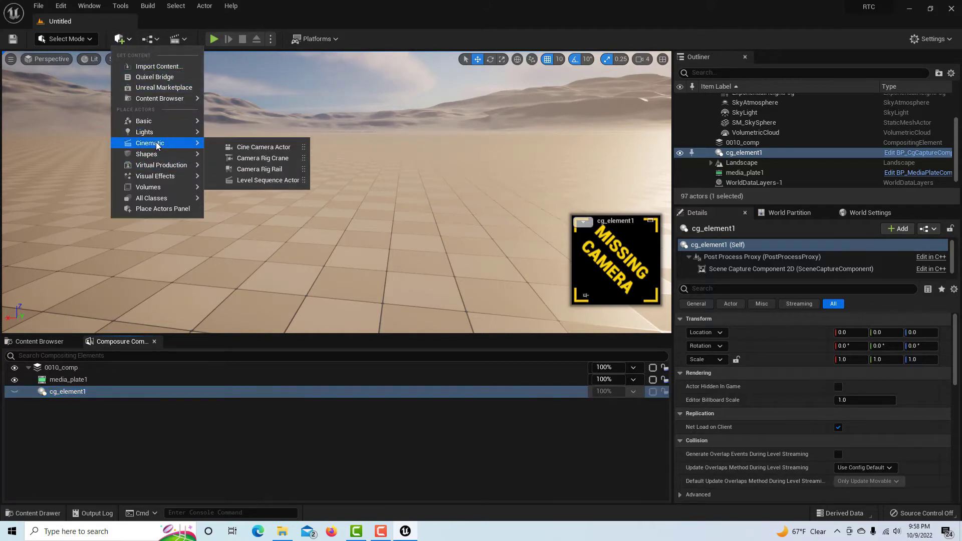
pyautogui.click(275, 147)
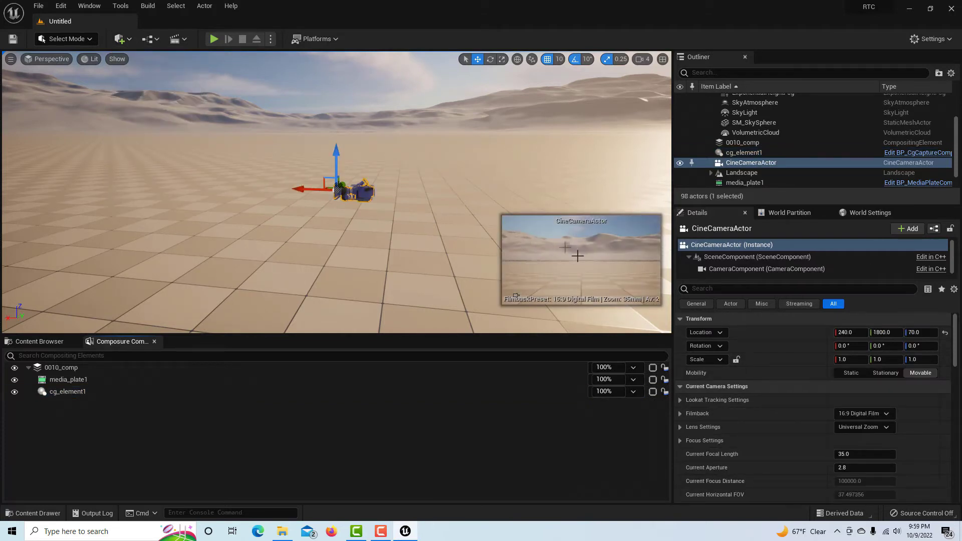
pyautogui.moveTo(332, 165); pyautogui.dragTo(330, 140)
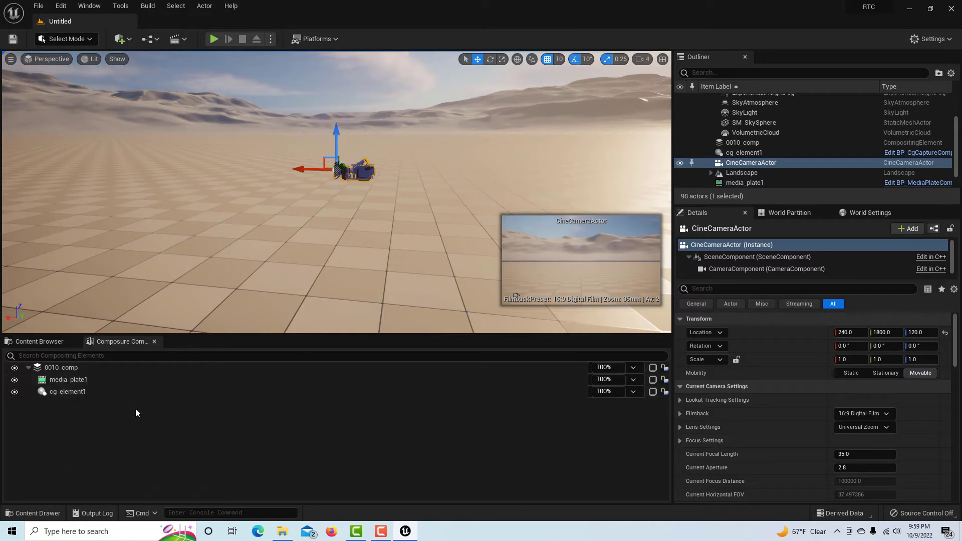
# Select the 0010_comp shot and return to the Content Browser.
pyautogui.click(75, 393)
pyautogui.click(72, 368)
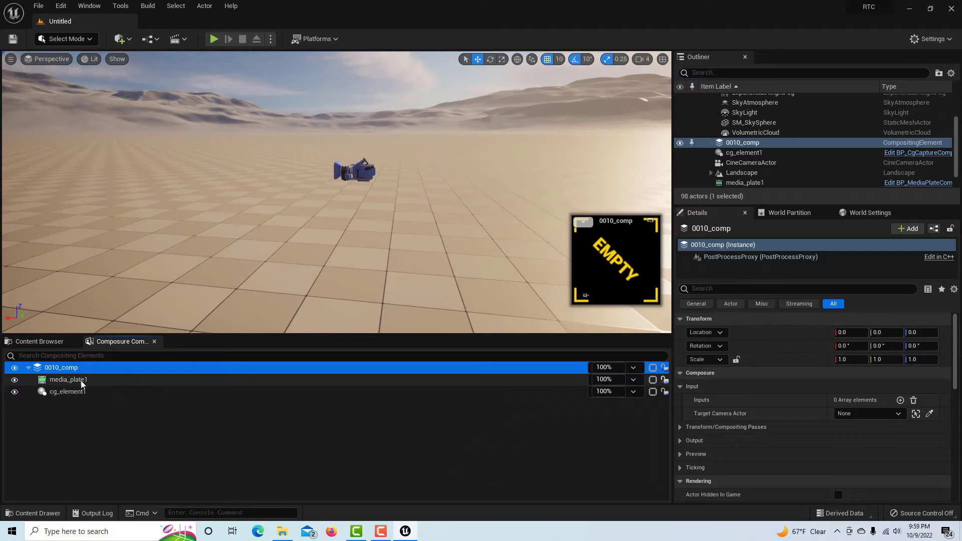
pyautogui.click(53, 341)
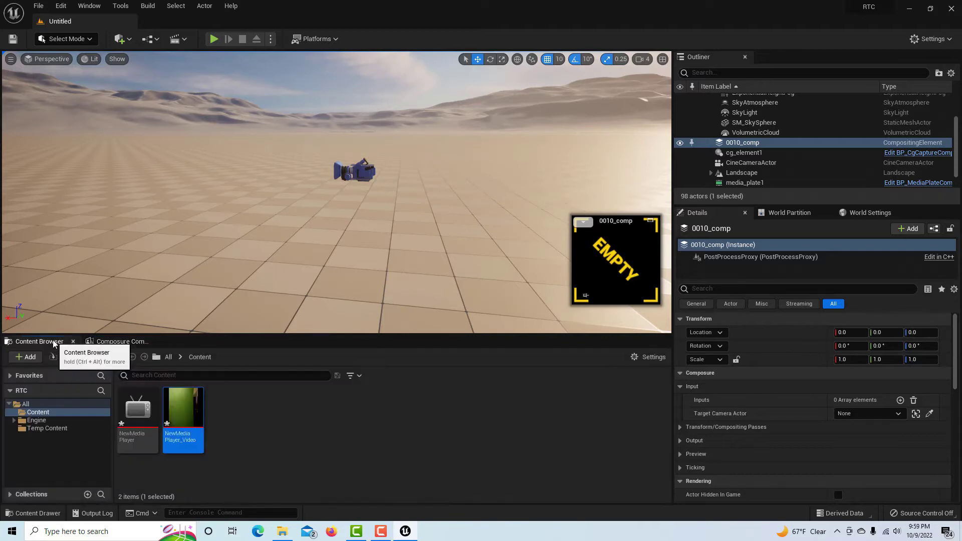
# Create NewMaterial and set its Material Domain to Post Process.
pyautogui.rightClick(279, 411)
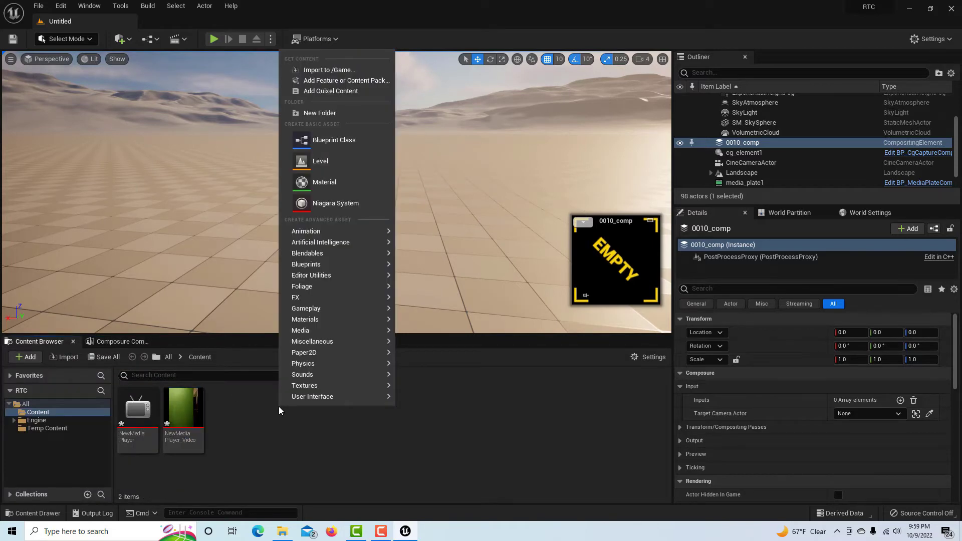
pyautogui.click(339, 187)
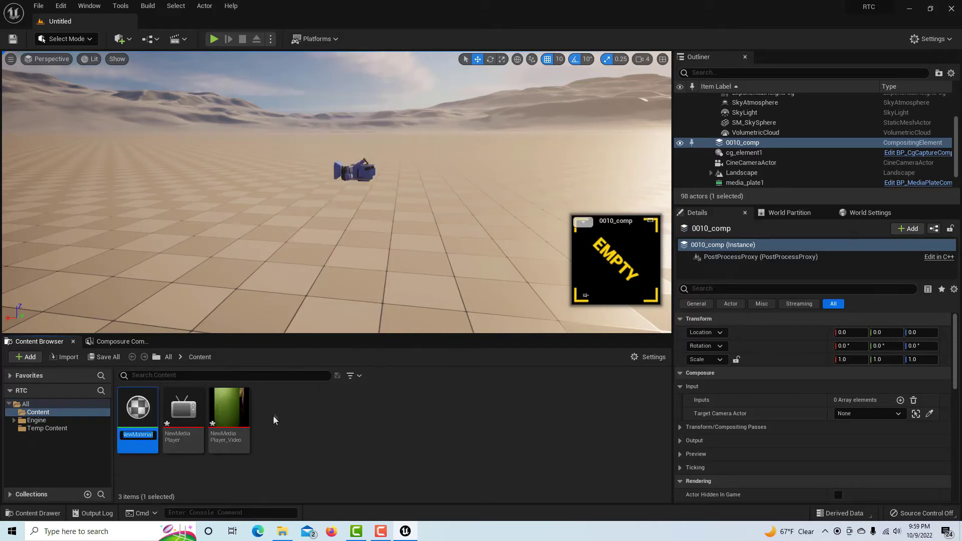
pyautogui.doubleClick(143, 407)
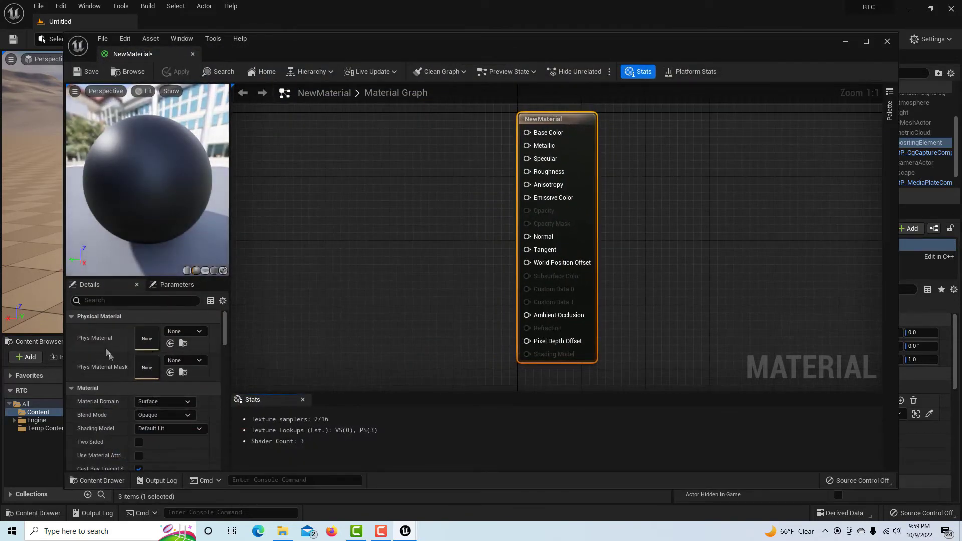
pyautogui.click(191, 404)
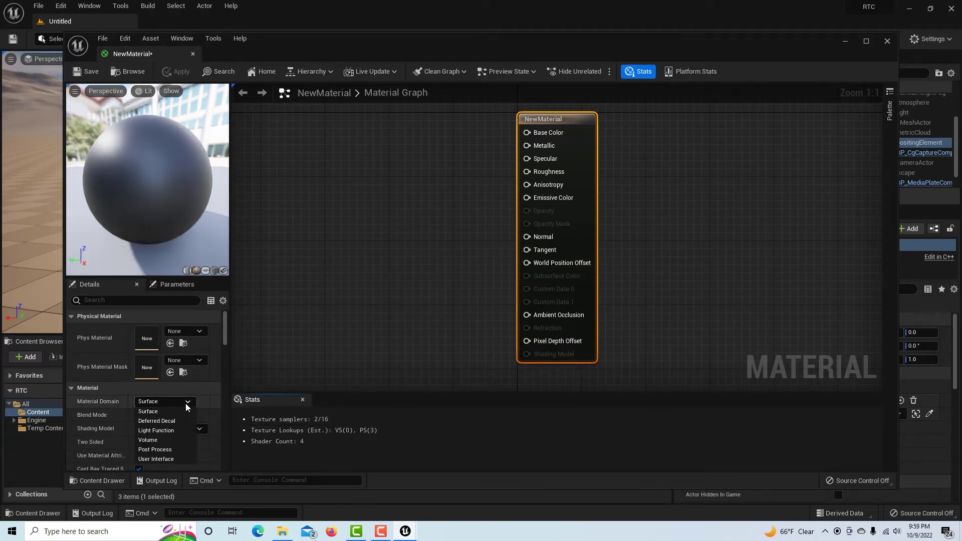
pyautogui.click(179, 452)
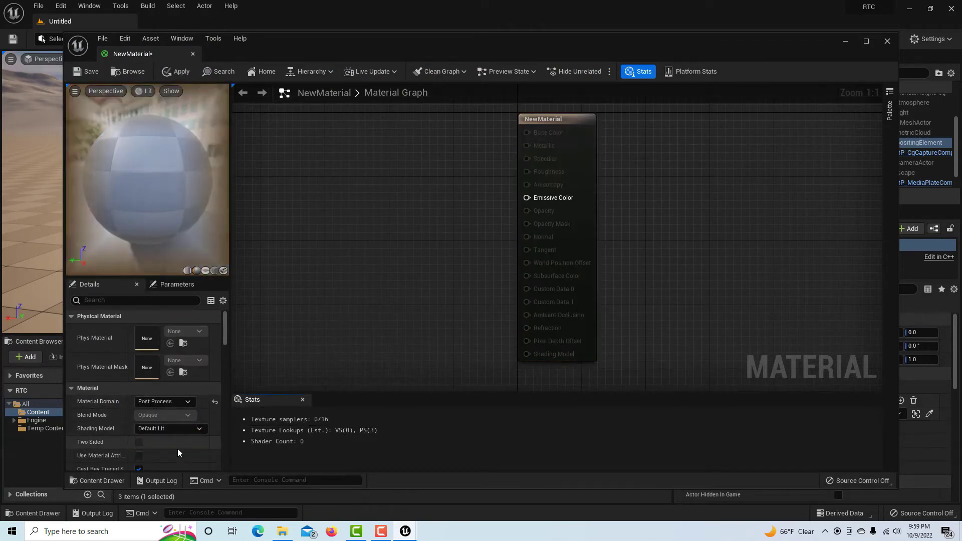
pyautogui.rightClick(327, 180)
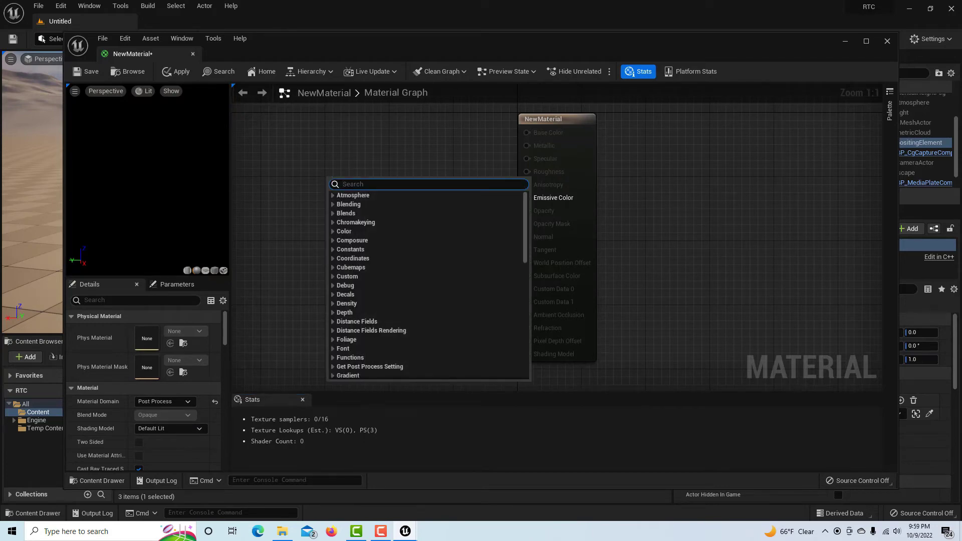
# Add a TextureSampleParameter2D node from the '2d' node search.
pyautogui.write('2d')
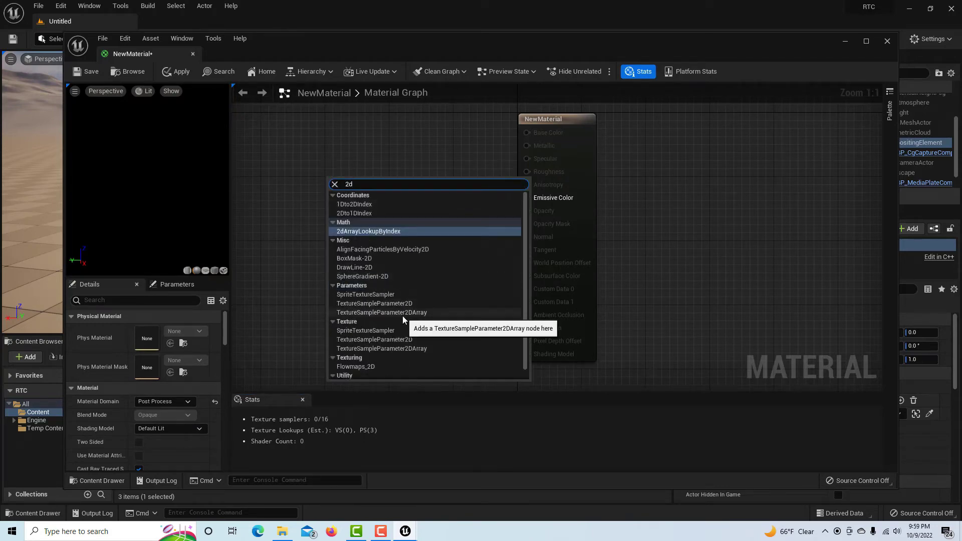
pyautogui.click(400, 303)
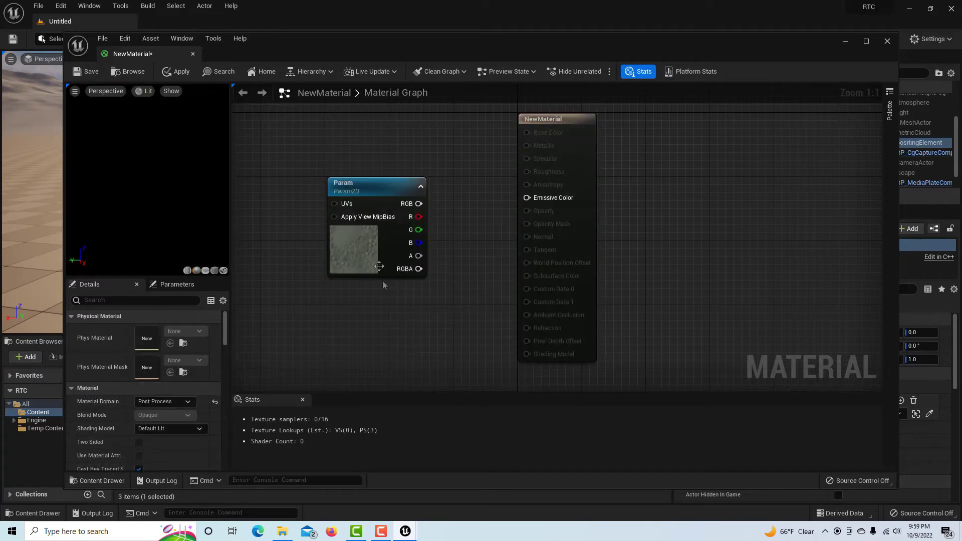
pyautogui.click(383, 254)
pyautogui.rightClick(358, 330)
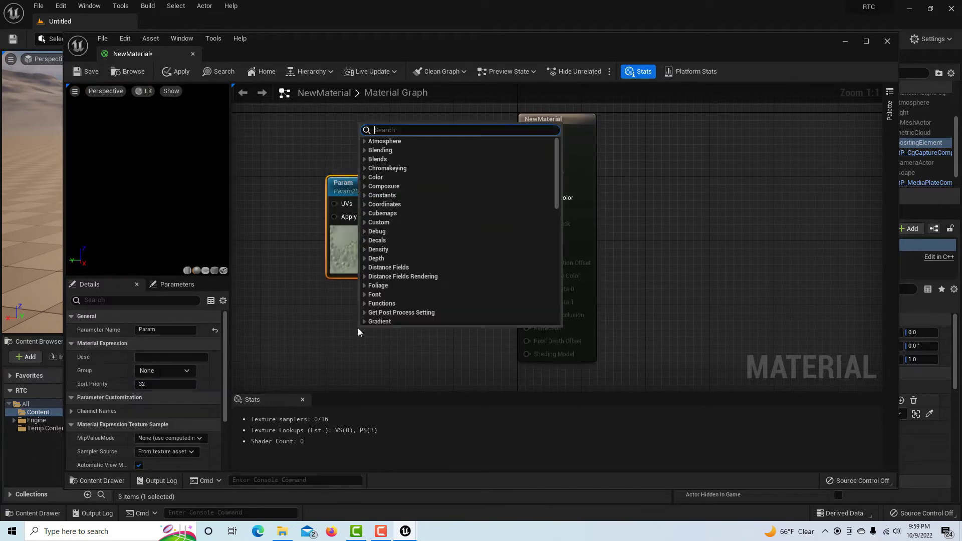
pyautogui.click(256, 335)
pyautogui.click(255, 335)
# Paste a copy of the texture parameter node and place it below the first one.
pyautogui.click(375, 255)
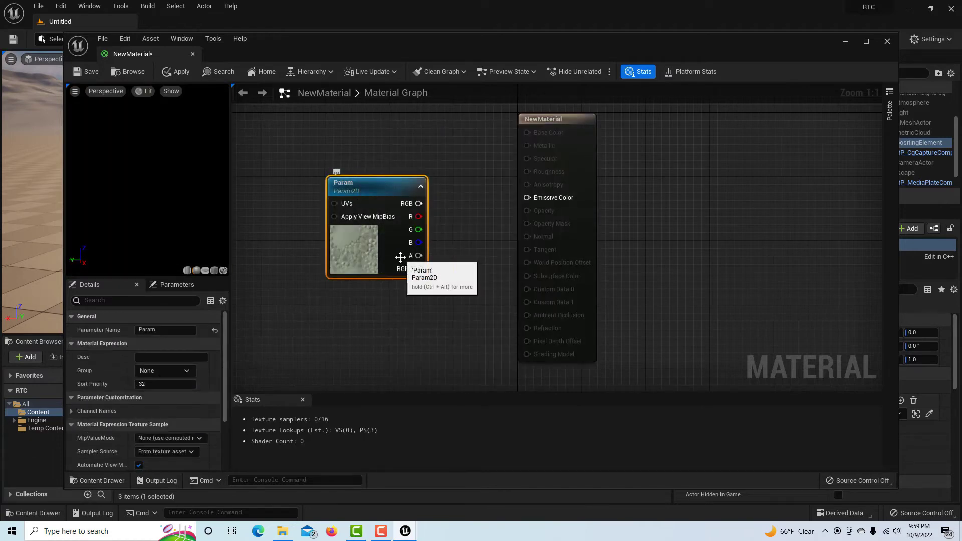
pyautogui.click(401, 346)
pyautogui.hotkey('ctrl', 'v')
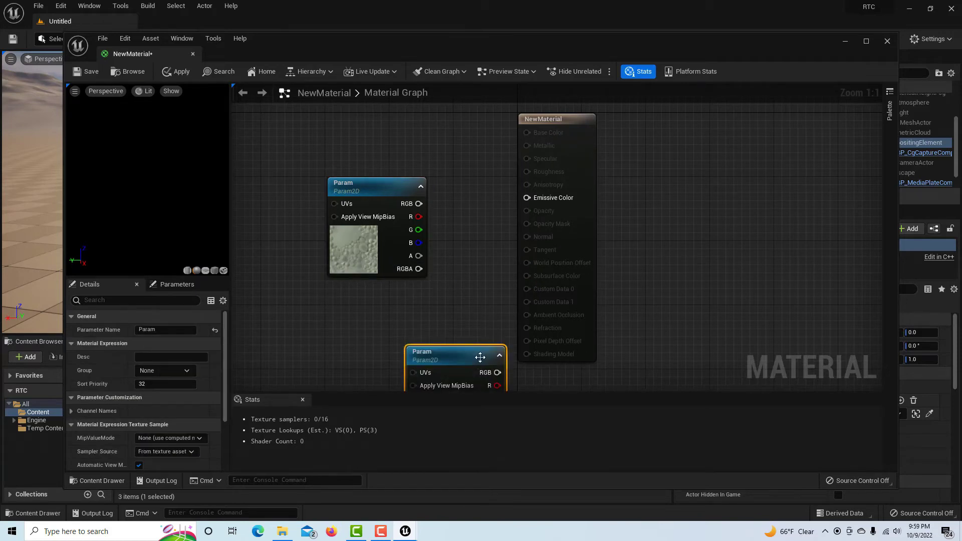
pyautogui.moveTo(467, 352); pyautogui.dragTo(390, 314)
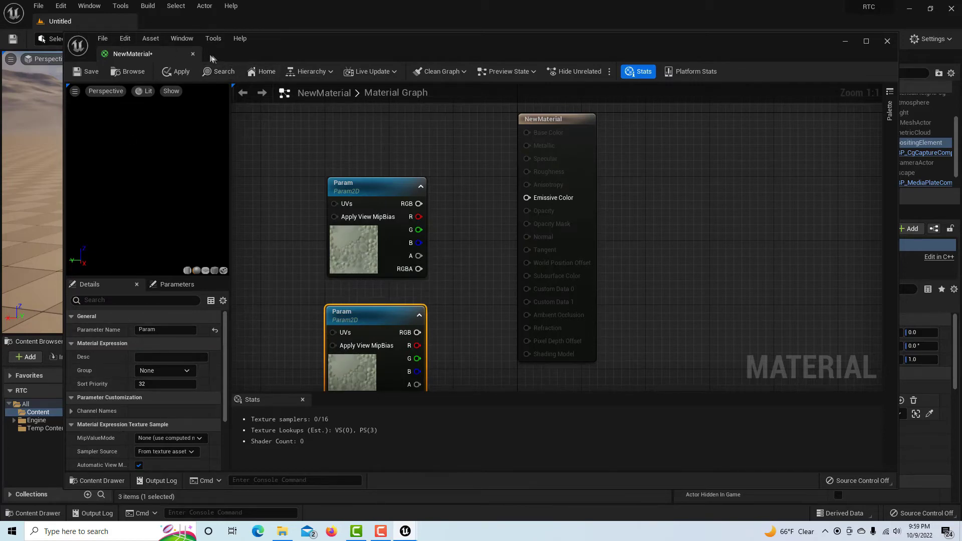
pyautogui.moveTo(287, 42); pyautogui.dragTo(434, 57)
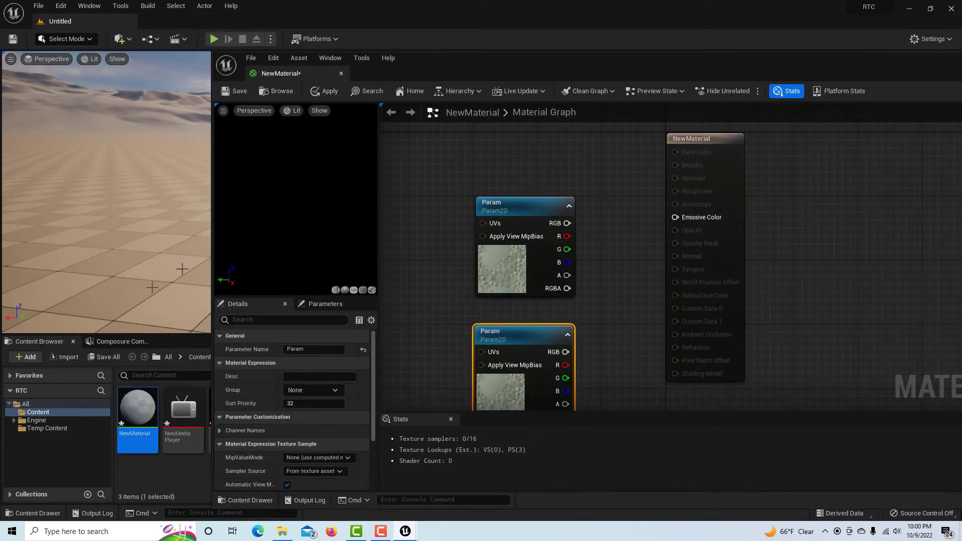
# Rename the upper texture parameter to media_plate1.
pyautogui.click(113, 341)
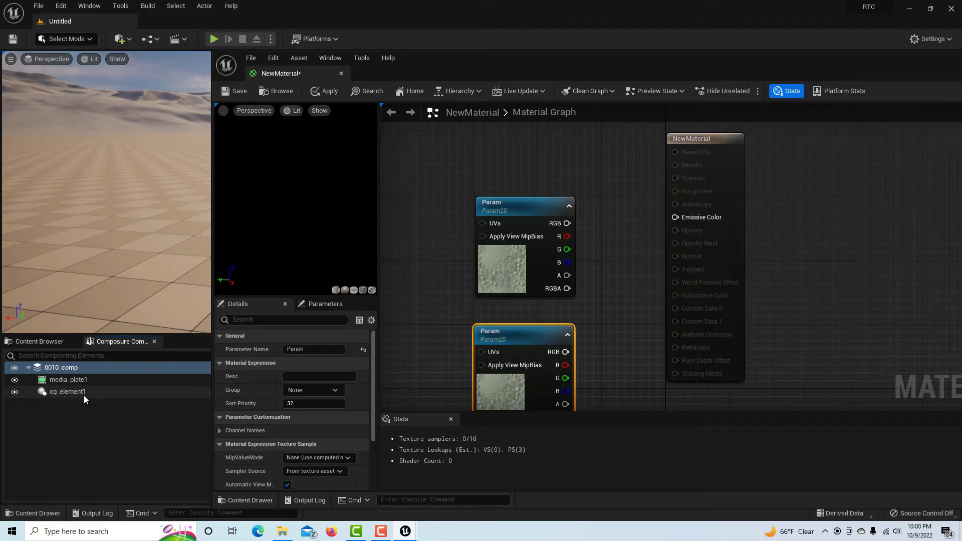
pyautogui.click(521, 209)
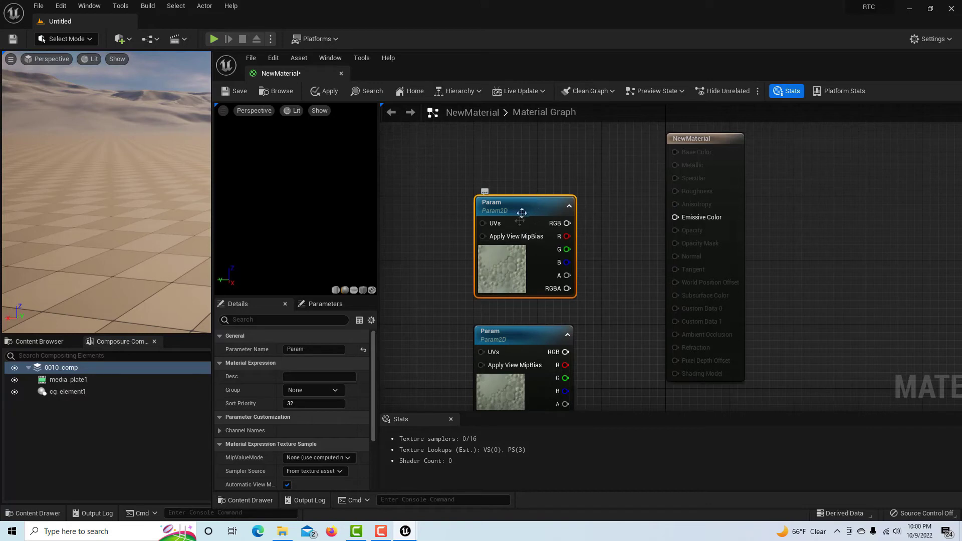
pyautogui.click(314, 349)
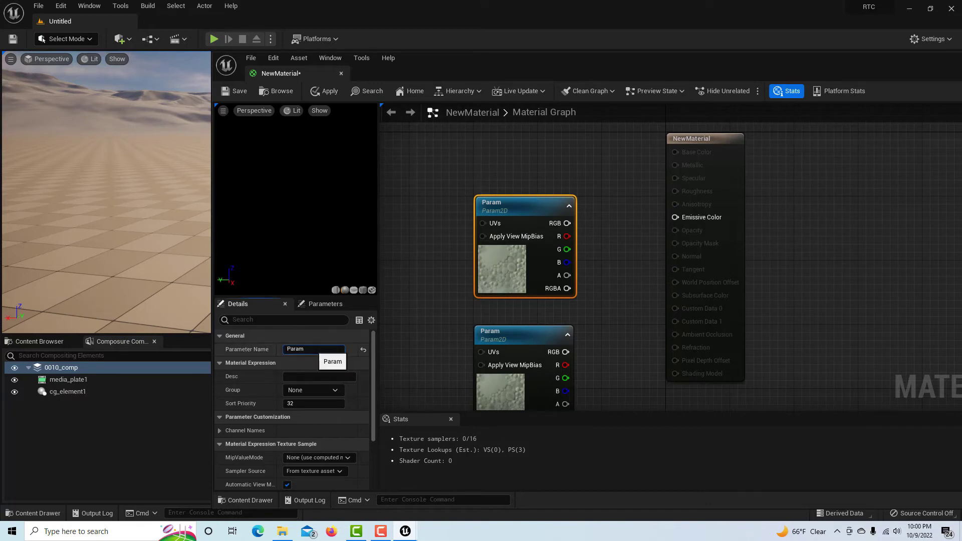
pyautogui.click(313, 349)
pyautogui.write('med')
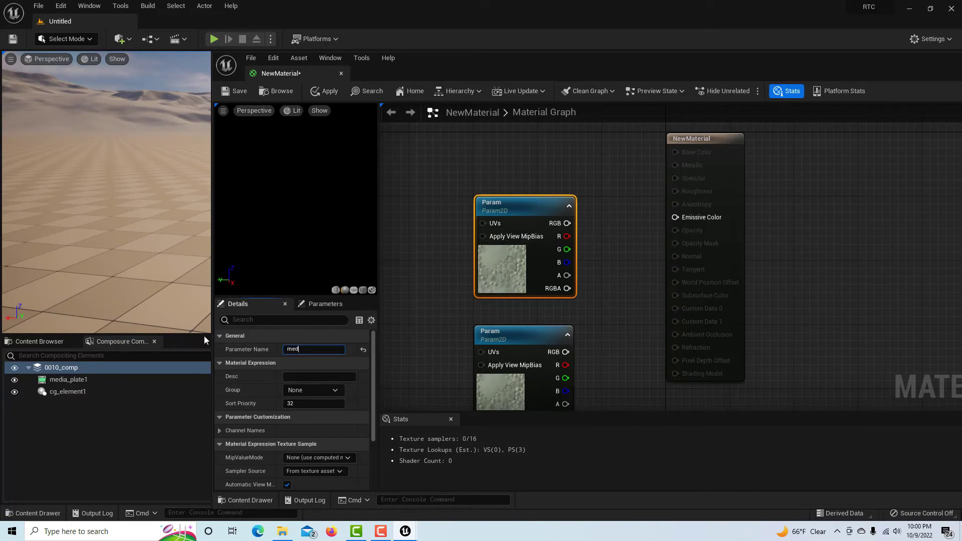
pyautogui.write('ia_plate1')
pyautogui.press('Return')
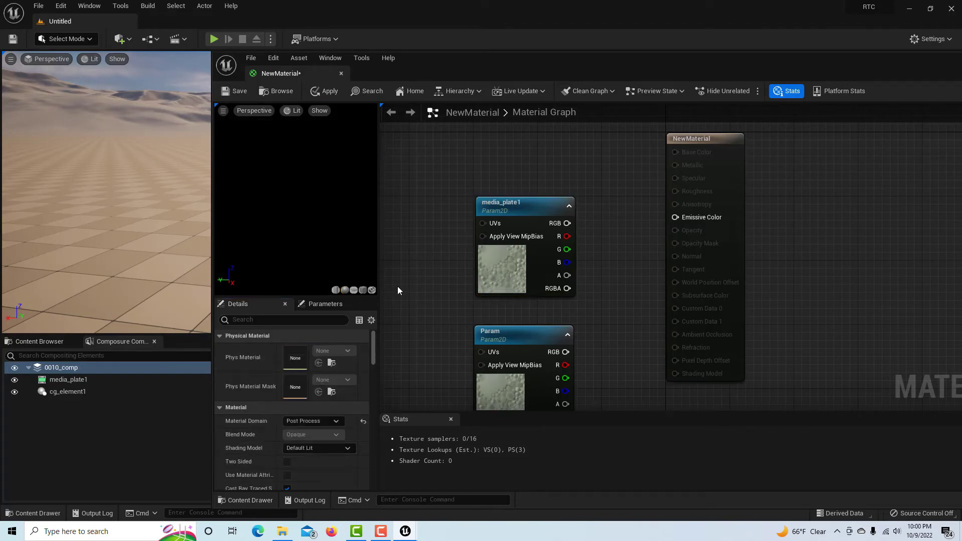
# Rename the lower texture parameter to cg_element1.
pyautogui.click(510, 340)
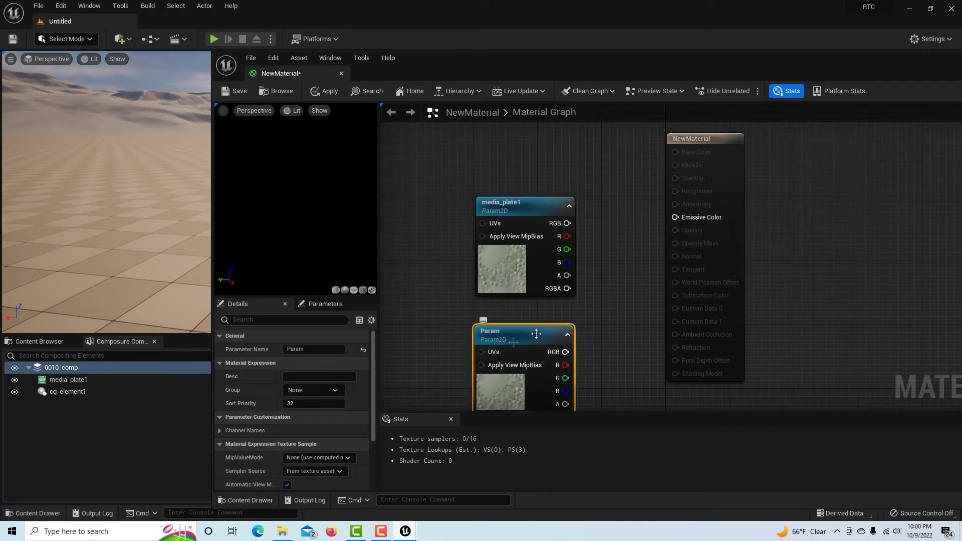
pyautogui.click(321, 350)
pyautogui.write('c')
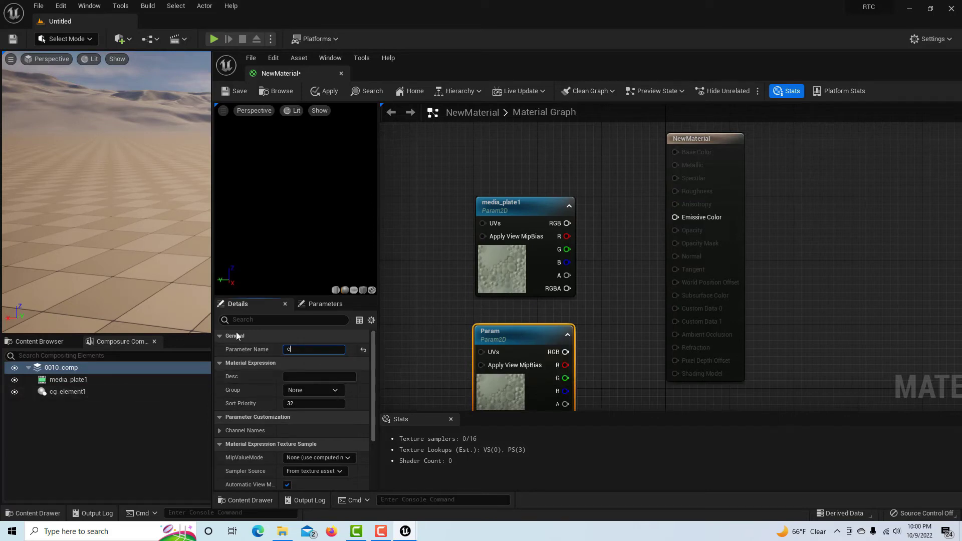
pyautogui.write('g_element1')
pyautogui.click(432, 314)
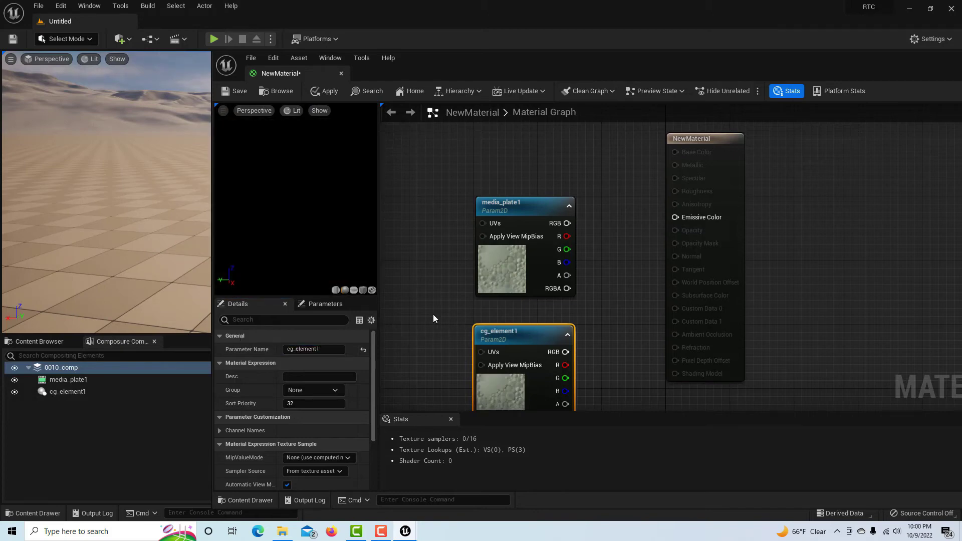
# Add an Over node with media_plate1 into A, cg_element1 into B, output to Emissive Color.
pyautogui.rightClick(604, 278)
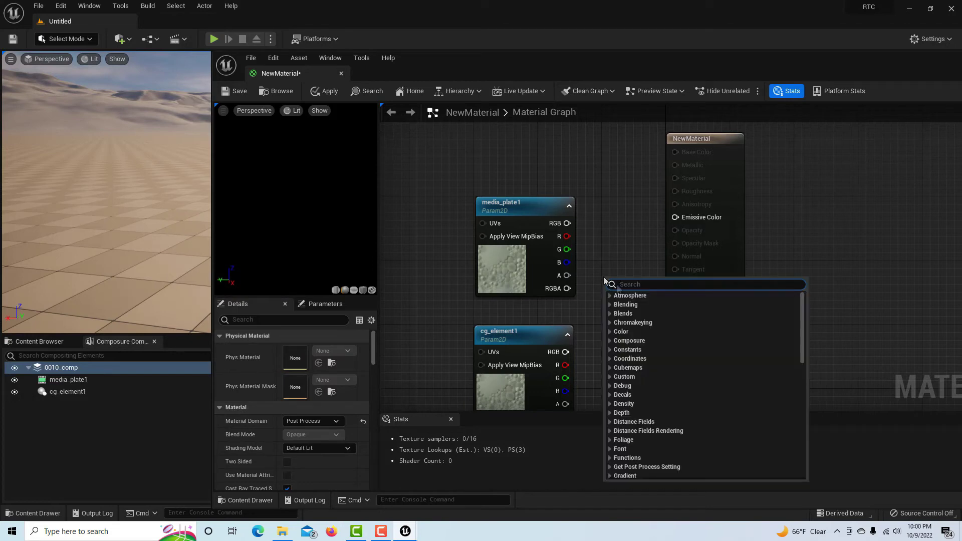
pyautogui.write('ove')
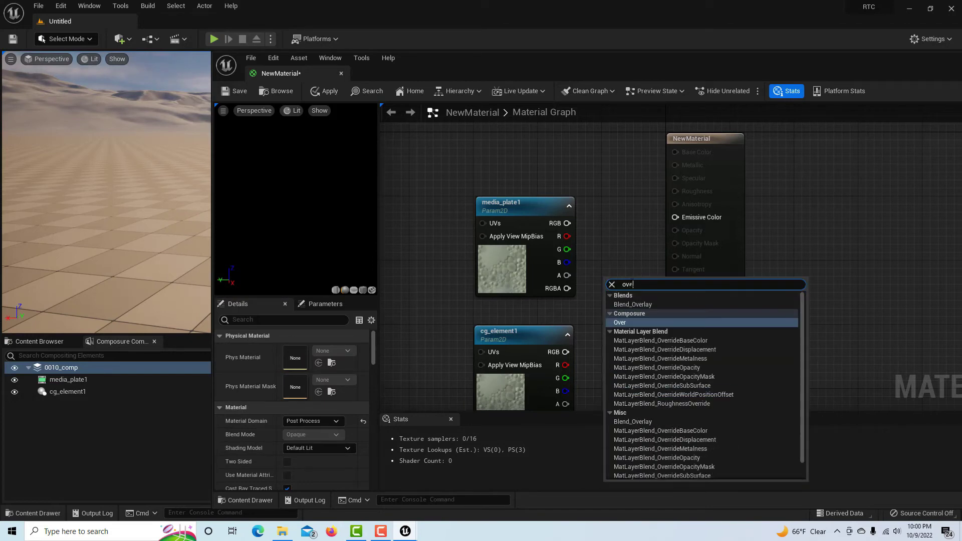
pyautogui.write('r')
pyautogui.click(631, 322)
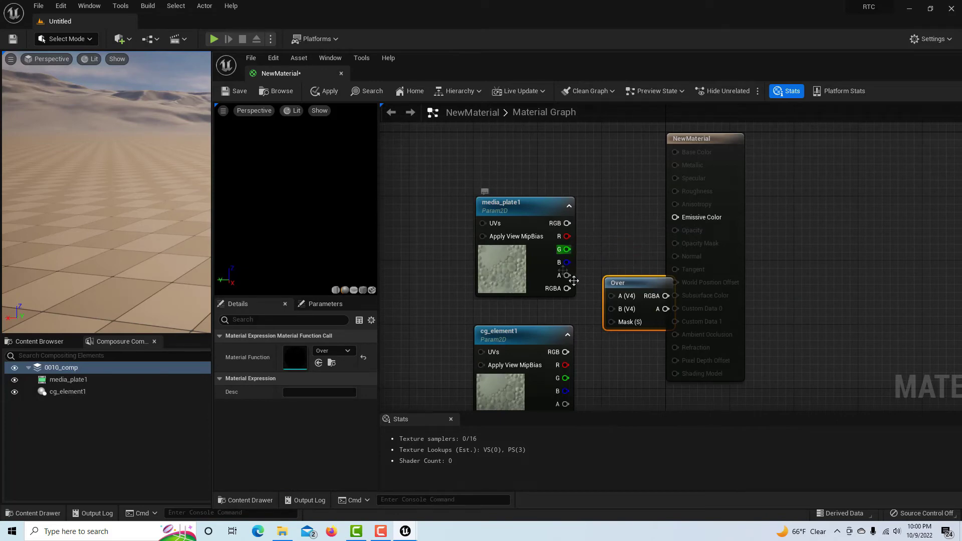
pyautogui.moveTo(567, 288); pyautogui.dragTo(611, 297)
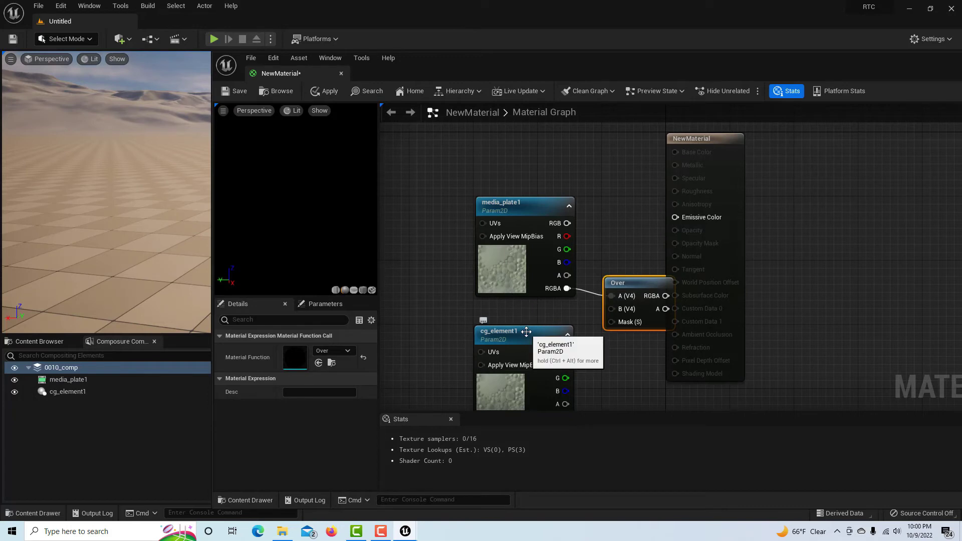
pyautogui.moveTo(526, 331); pyautogui.dragTo(469, 306)
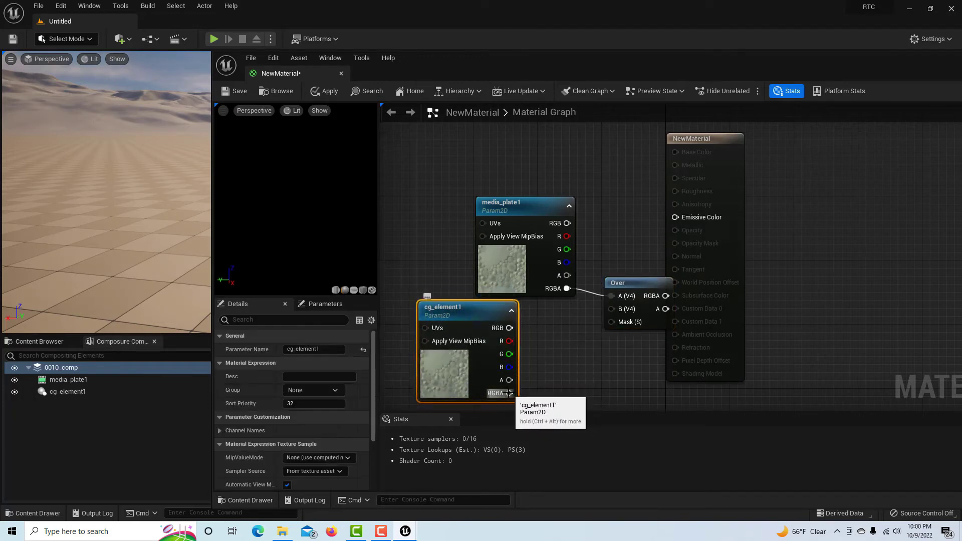
pyautogui.moveTo(509, 393); pyautogui.dragTo(594, 286)
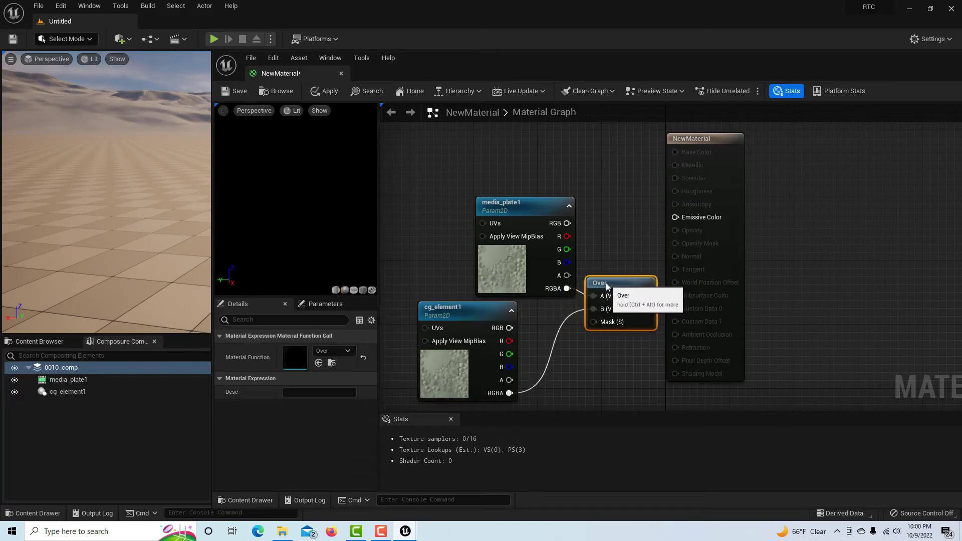
pyautogui.moveTo(649, 296); pyautogui.dragTo(676, 218)
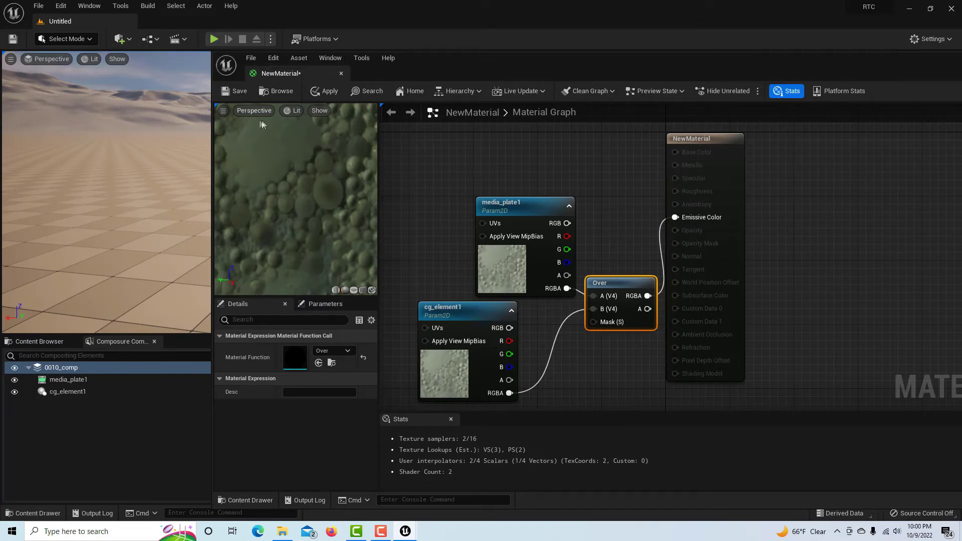
# Apply the material changes and save NewMaterial.
pyautogui.click(335, 93)
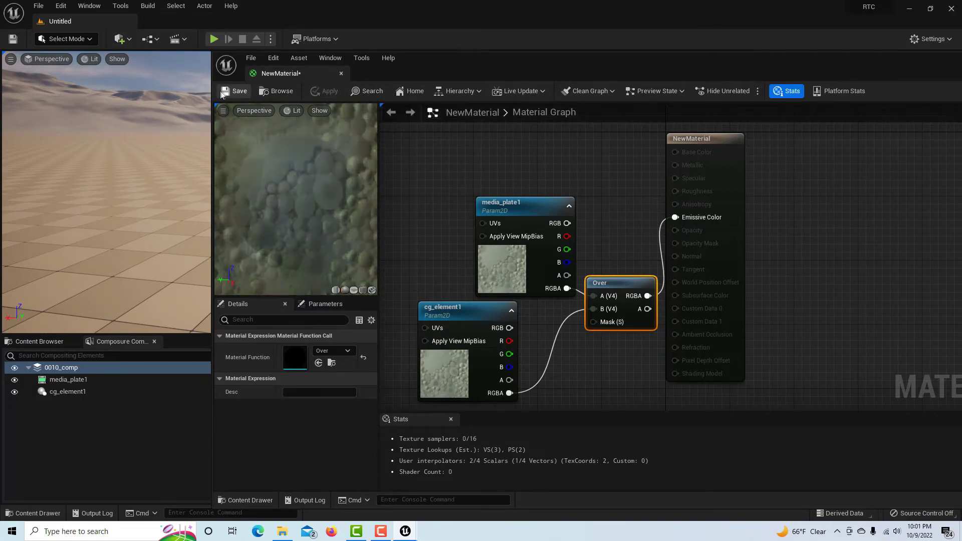
pyautogui.click(231, 92)
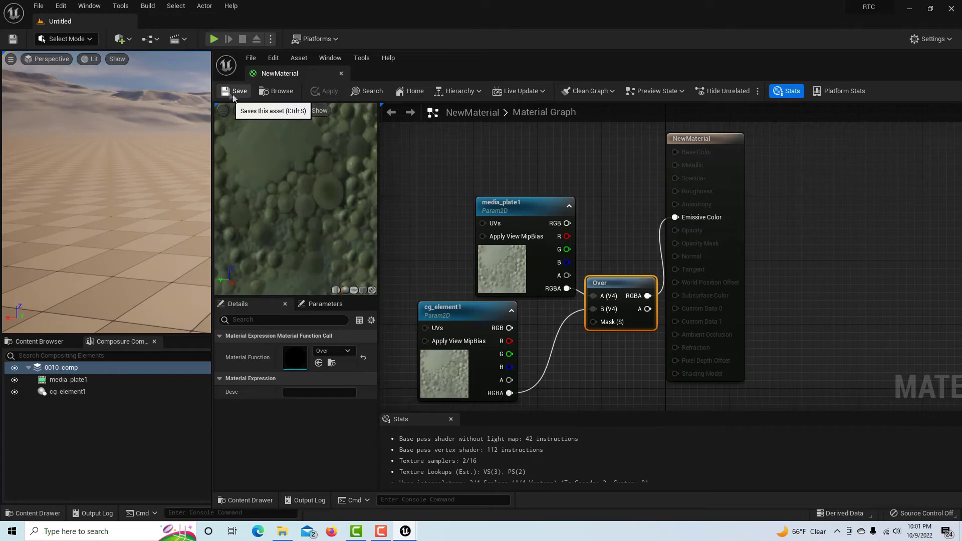
pyautogui.moveTo(526, 63); pyautogui.dragTo(377, 72)
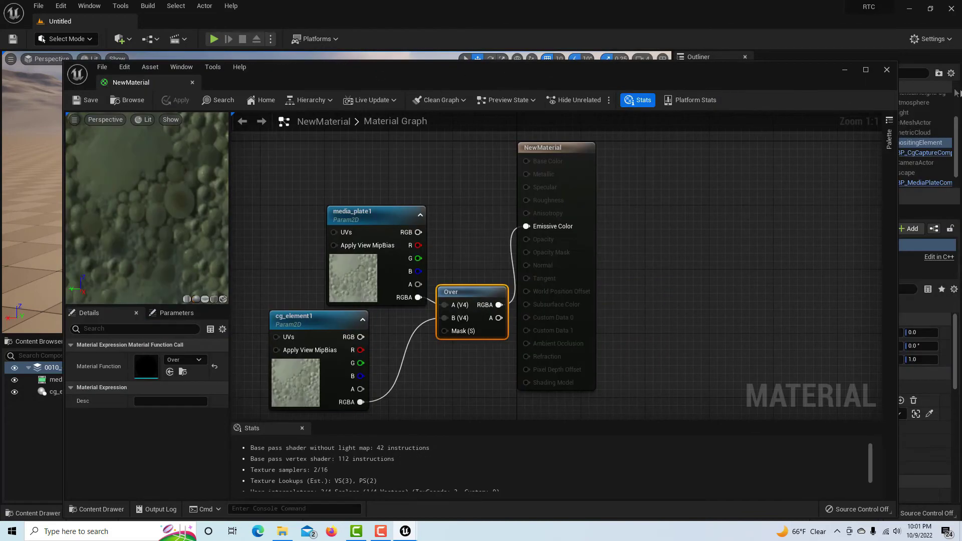
# Add a transform pass, TransformPass_0, to 0010_comp and expand its settings.
pyautogui.click(887, 71)
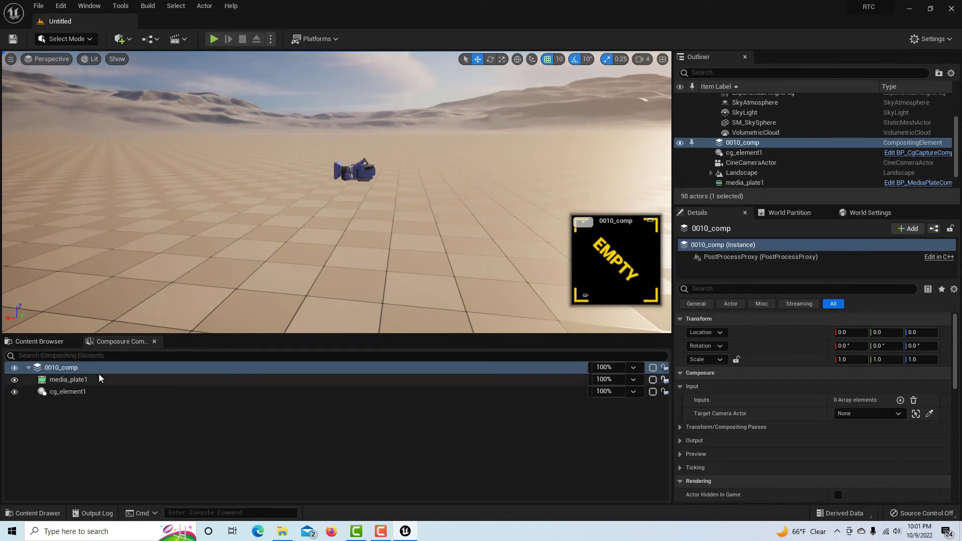
pyautogui.click(680, 427)
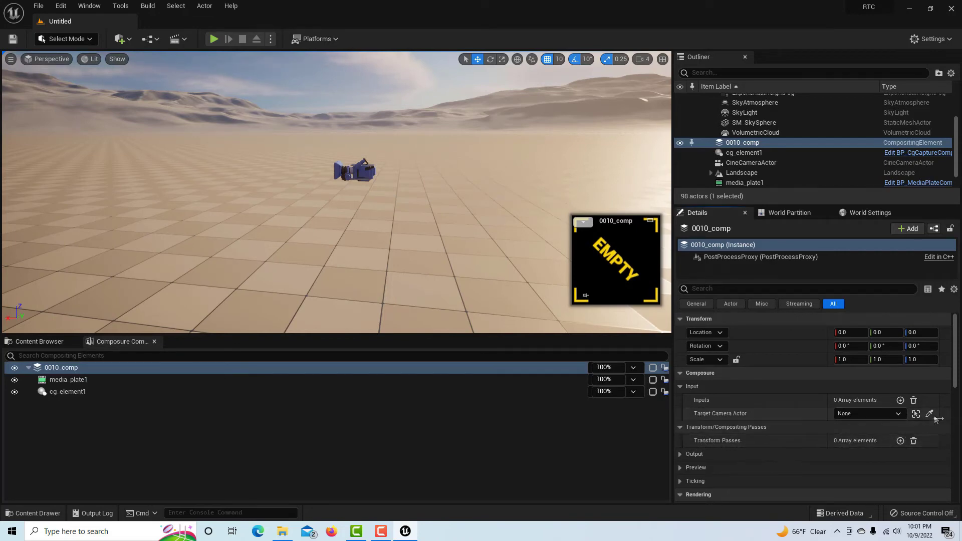
pyautogui.click(900, 440)
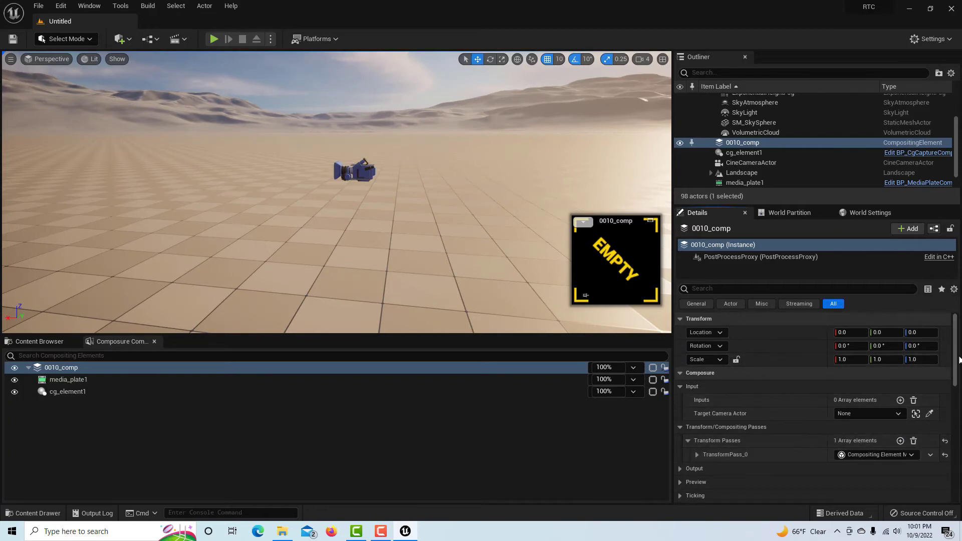
pyautogui.moveTo(954, 360); pyautogui.dragTo(953, 383)
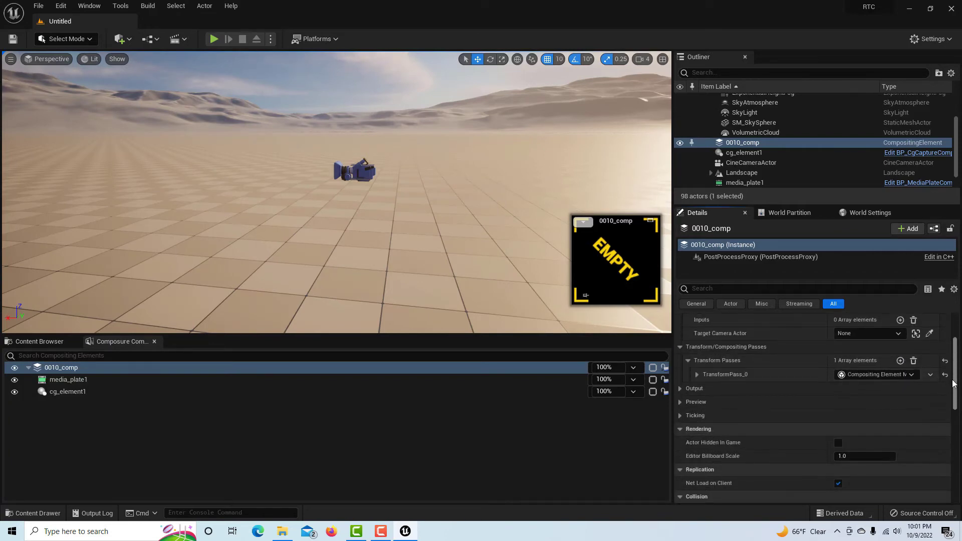
pyautogui.click(696, 375)
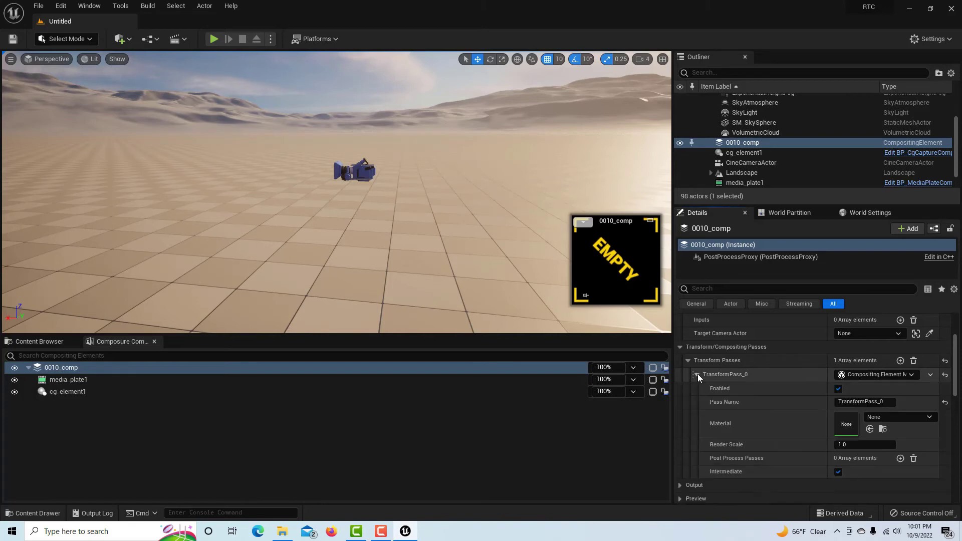
pyautogui.click(49, 345)
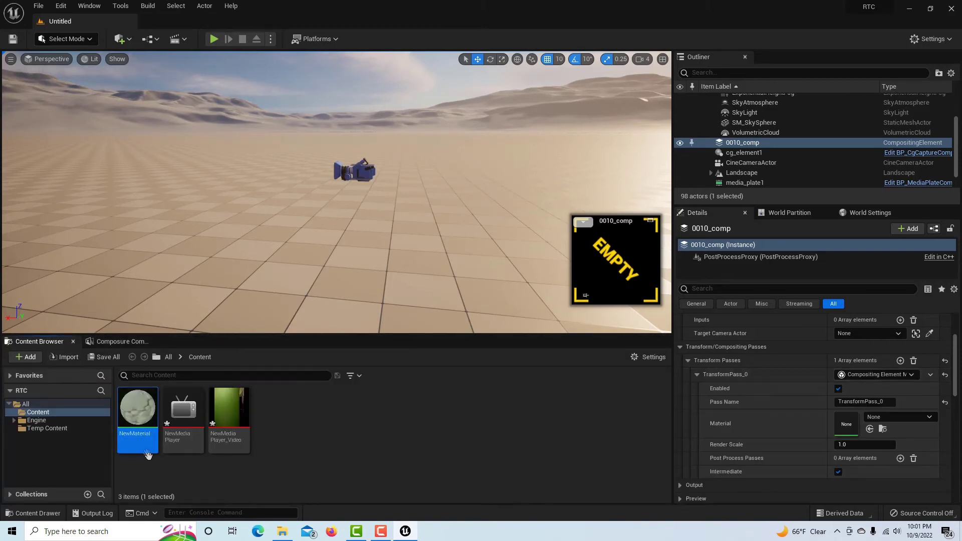
# Assign NewMaterial to TransformPass_0's Material slot and check its media_plate1 and cg_element1 inputs.
pyautogui.moveTo(138, 408); pyautogui.dragTo(852, 426)
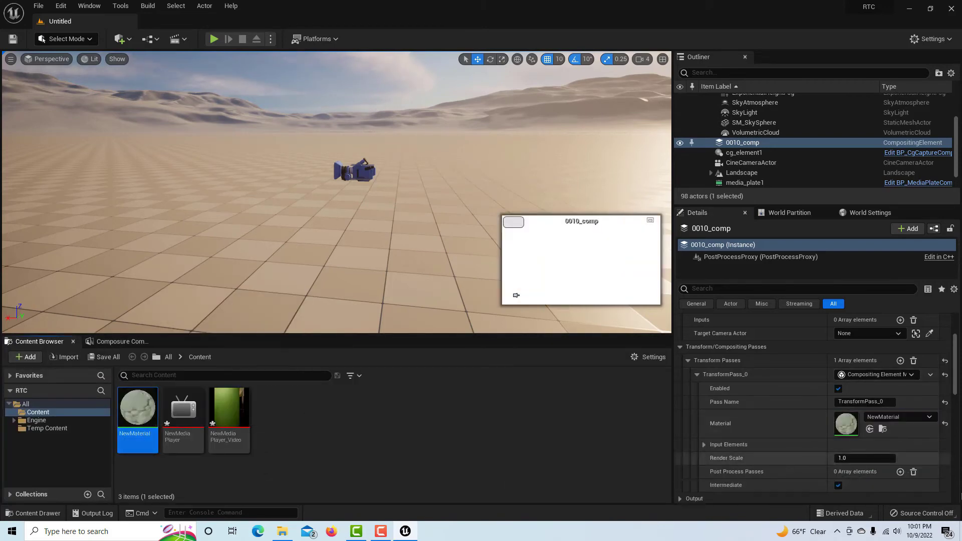
pyautogui.click(557, 480)
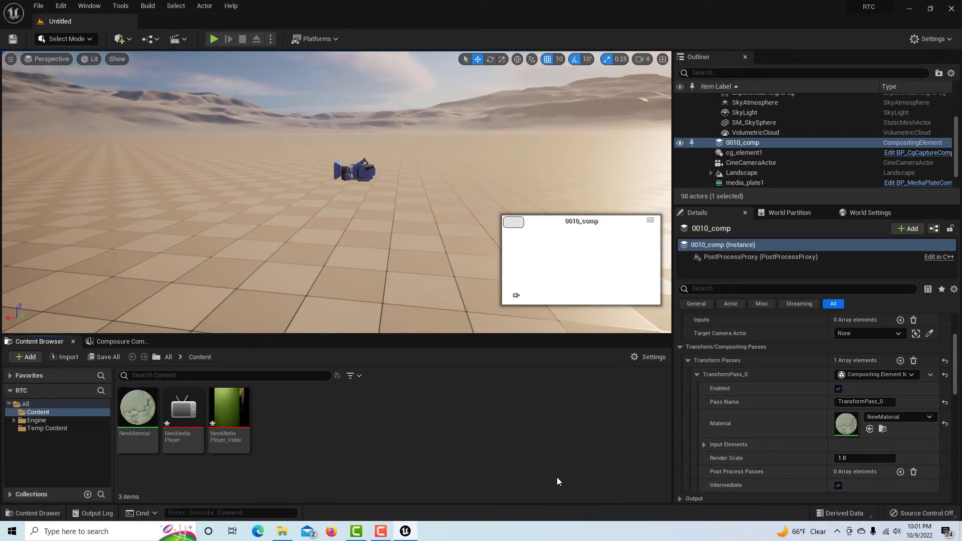
pyautogui.click(703, 445)
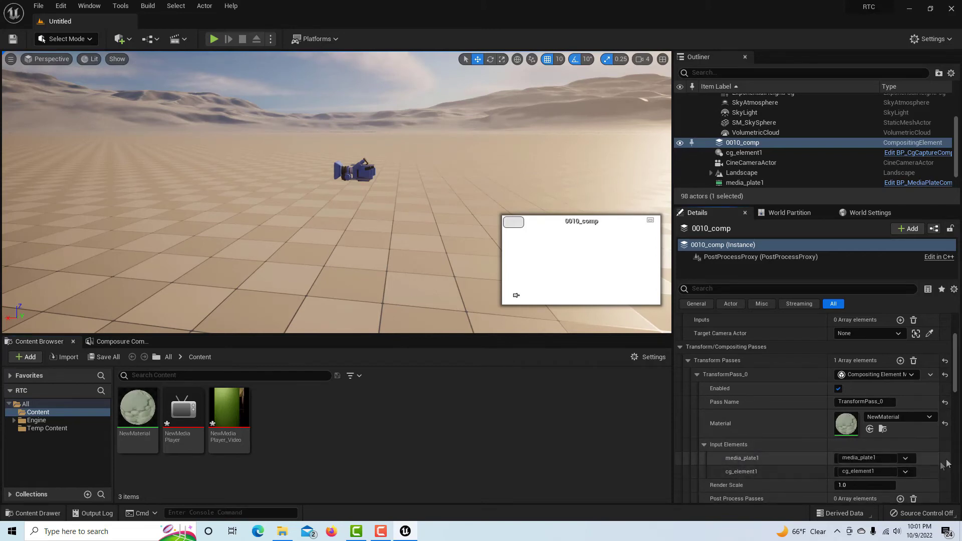
pyautogui.click(882, 456)
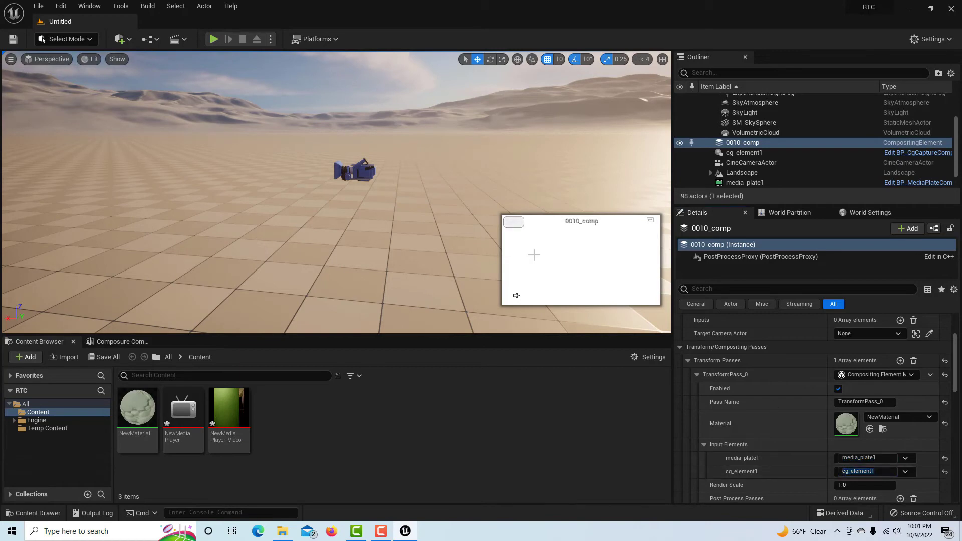
pyautogui.click(533, 257)
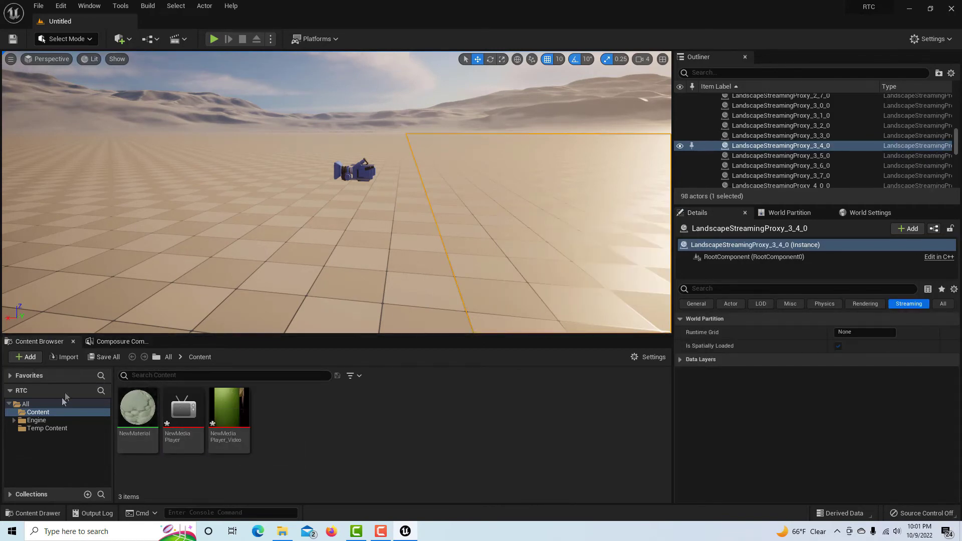
pyautogui.click(118, 341)
# Select 0010_comp and media_plate1 to check the media source, then open NewMediaPlayer.
pyautogui.click(68, 367)
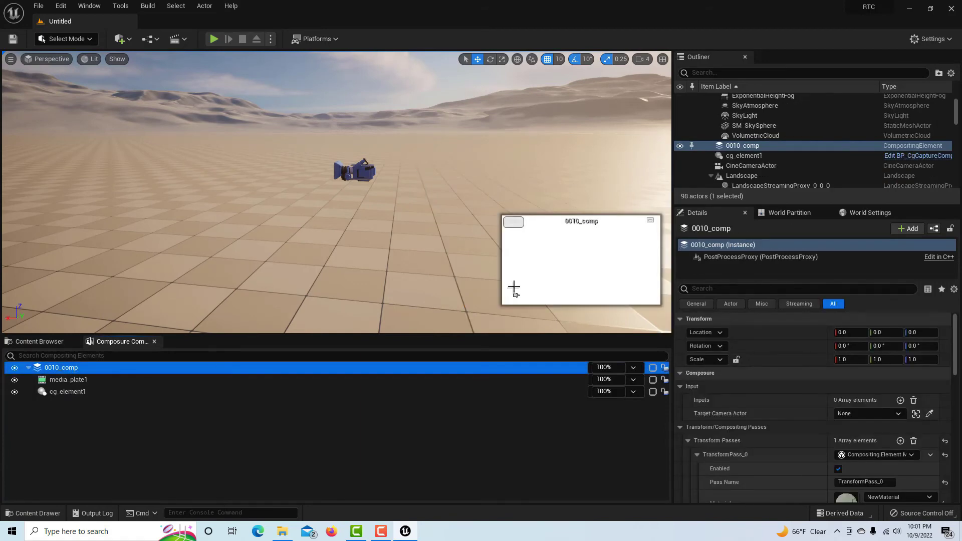
pyautogui.click(511, 289)
pyautogui.click(50, 366)
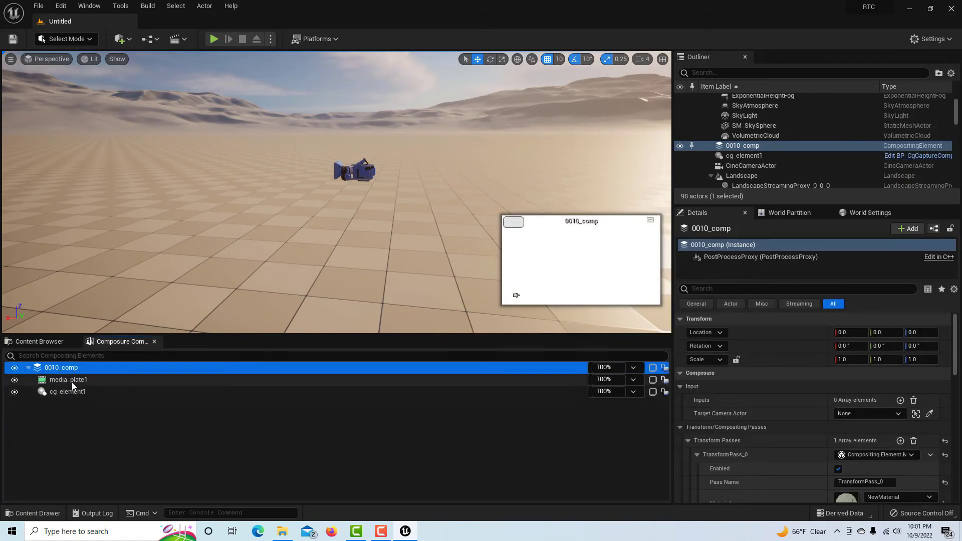
pyautogui.click(71, 382)
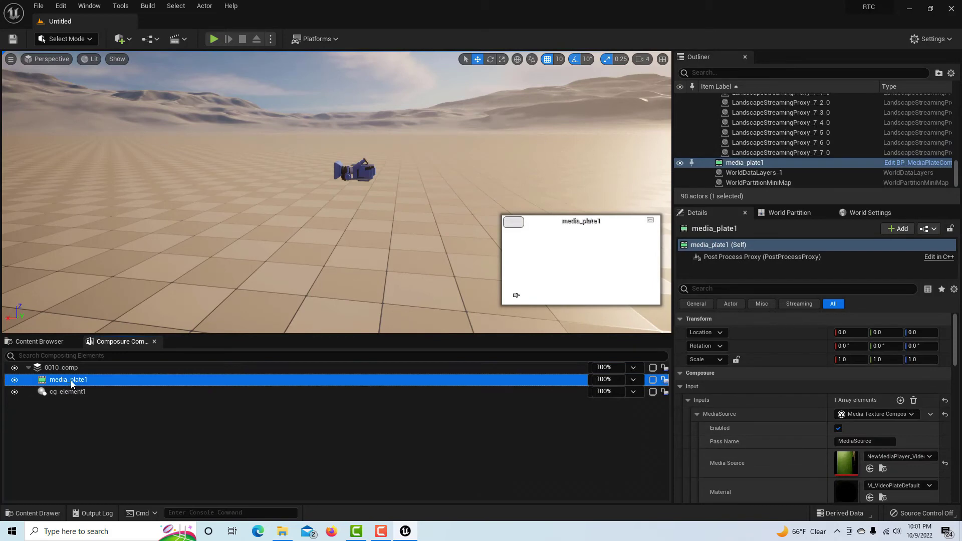
pyautogui.click(53, 342)
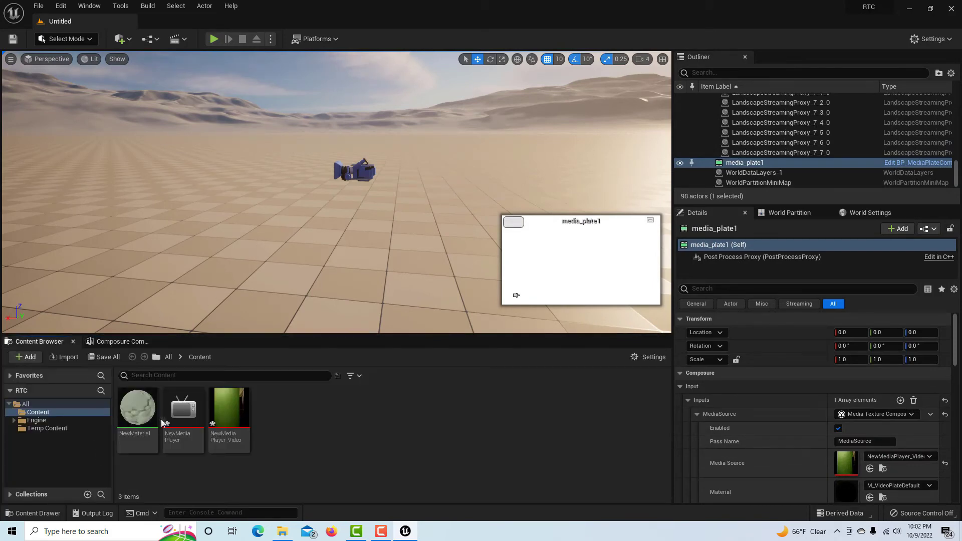
pyautogui.doubleClick(191, 435)
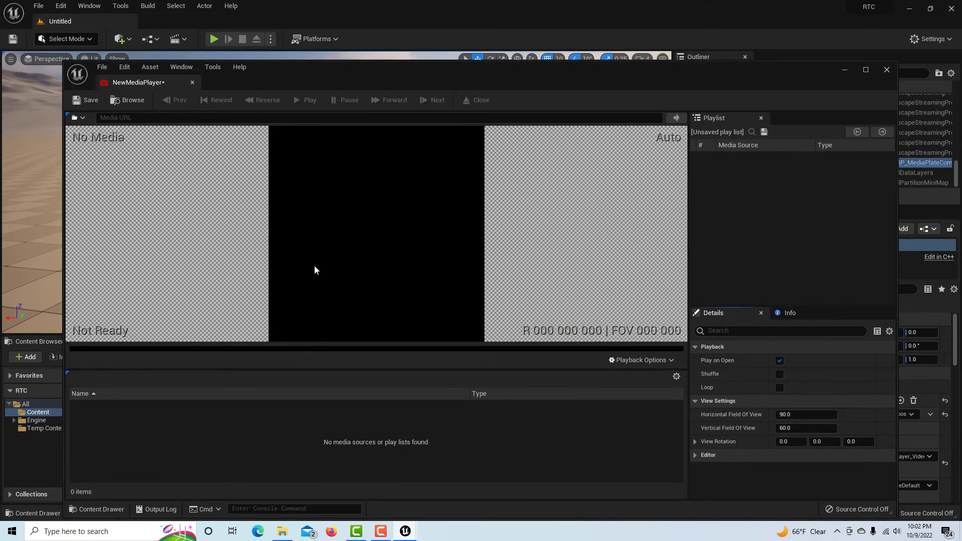
# Set NewMediaPlayer's source to the Cam Link 4K video capture device and minimize the editor.
pyautogui.click(91, 118)
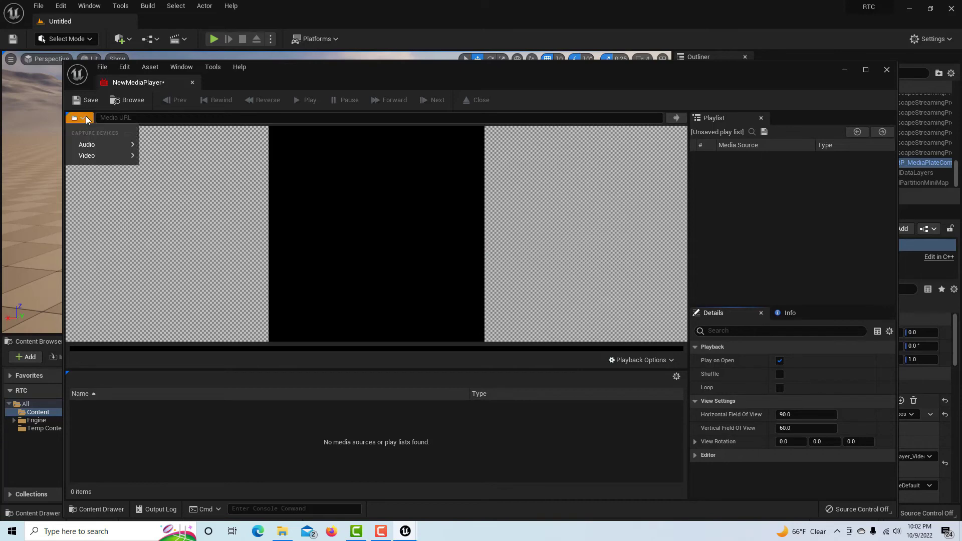
pyautogui.moveTo(86, 156)
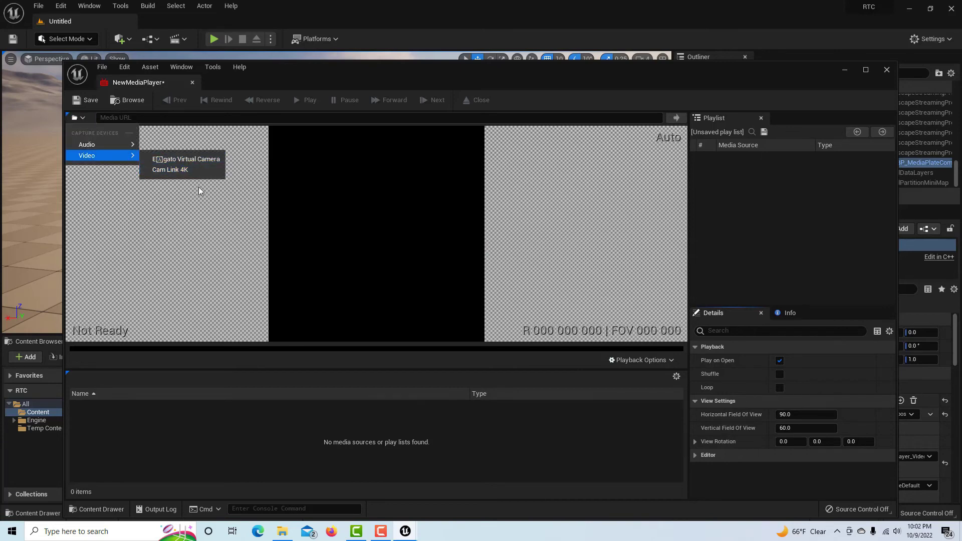
pyautogui.click(200, 172)
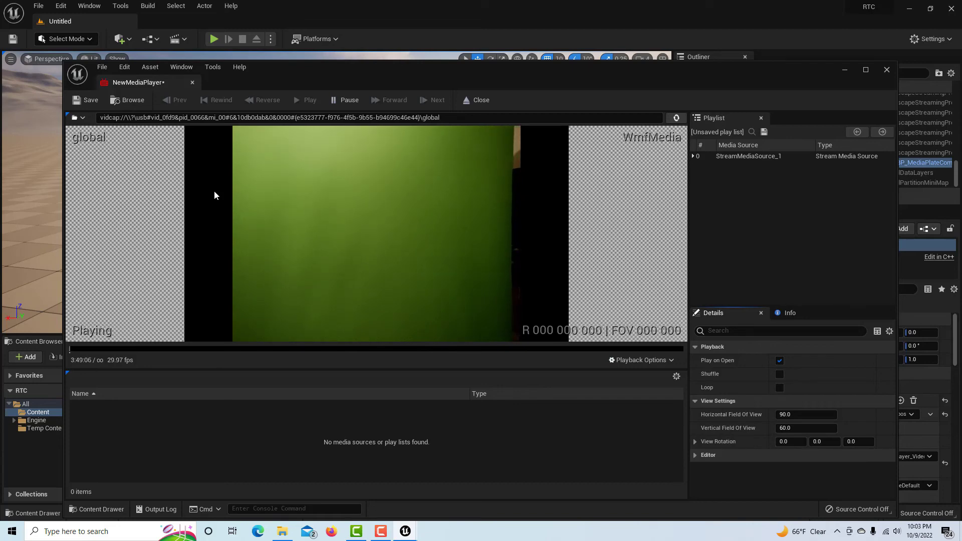
pyautogui.moveTo(455, 254)
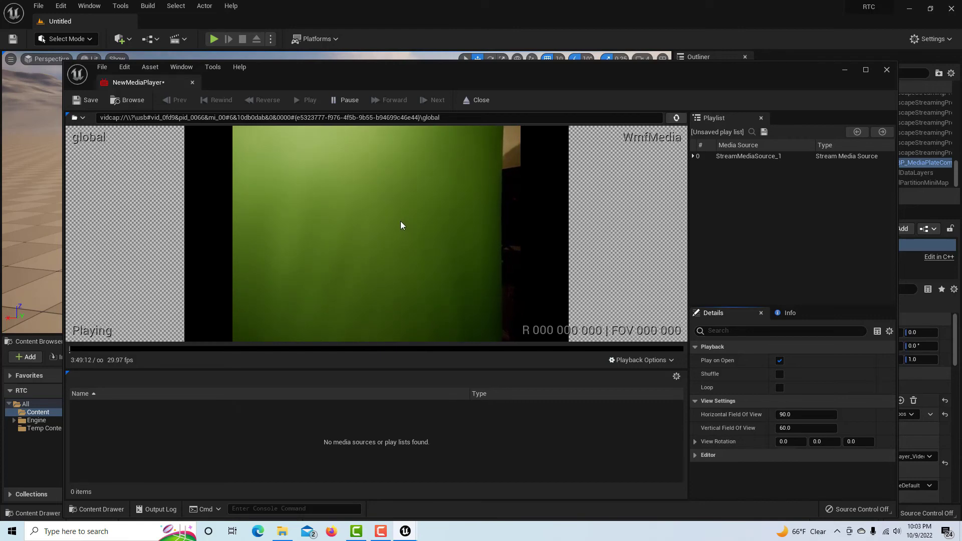
pyautogui.click(848, 69)
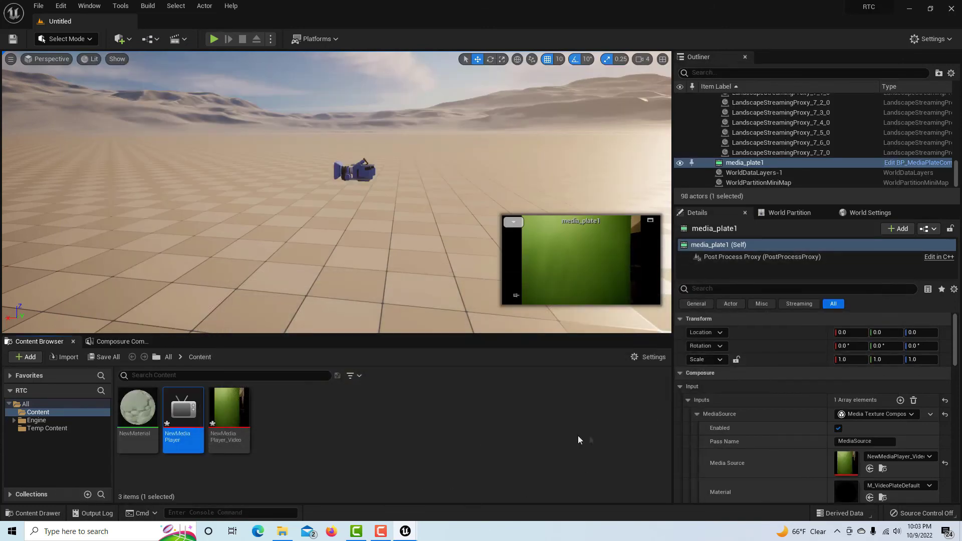
# Select 0010_comp in the Composure Compositing list to preview the live green-screen feed.
pyautogui.click(119, 341)
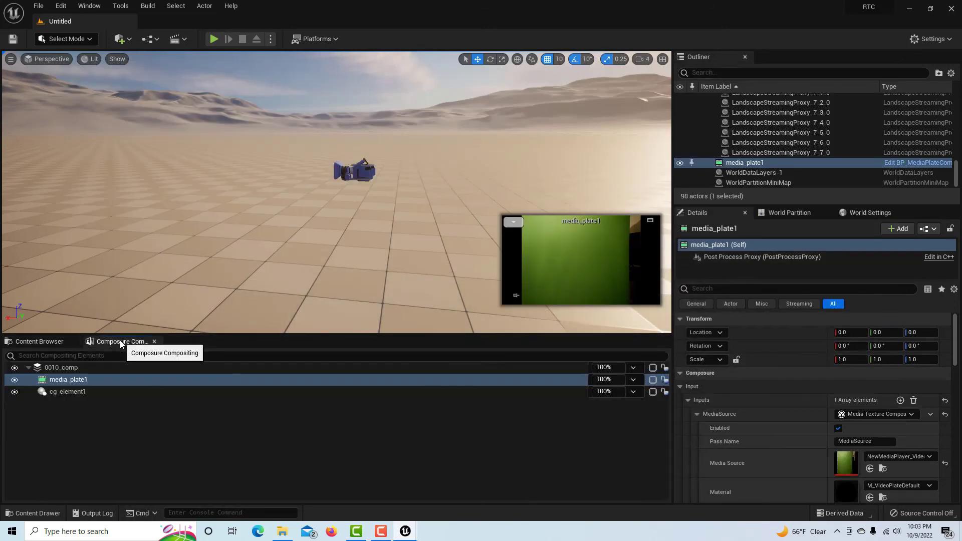
pyautogui.click(77, 367)
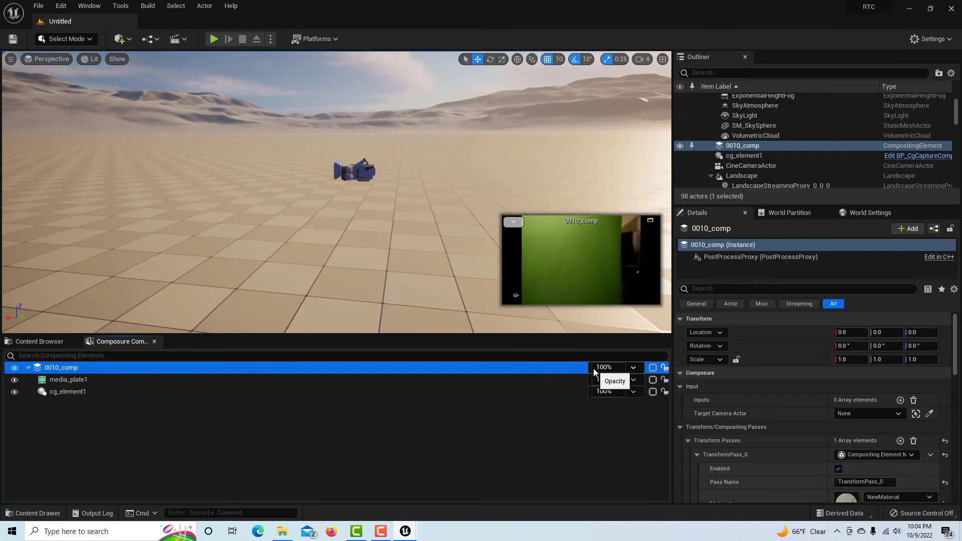
# Add a chroma key colour to media_plate1, sampled with the eyedropper from the green backdrop.
pyautogui.click(92, 379)
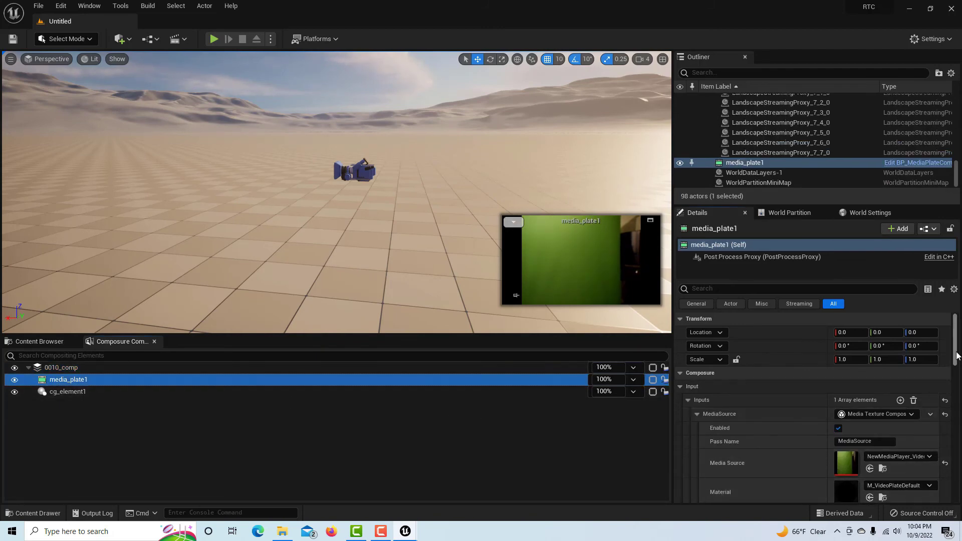
pyautogui.moveTo(956, 354); pyautogui.dragTo(956, 397)
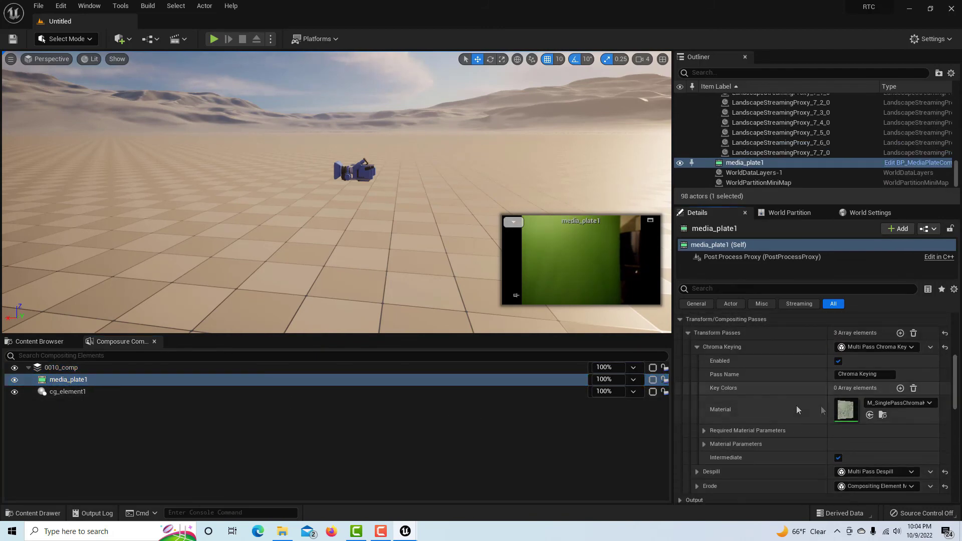
pyautogui.click(899, 389)
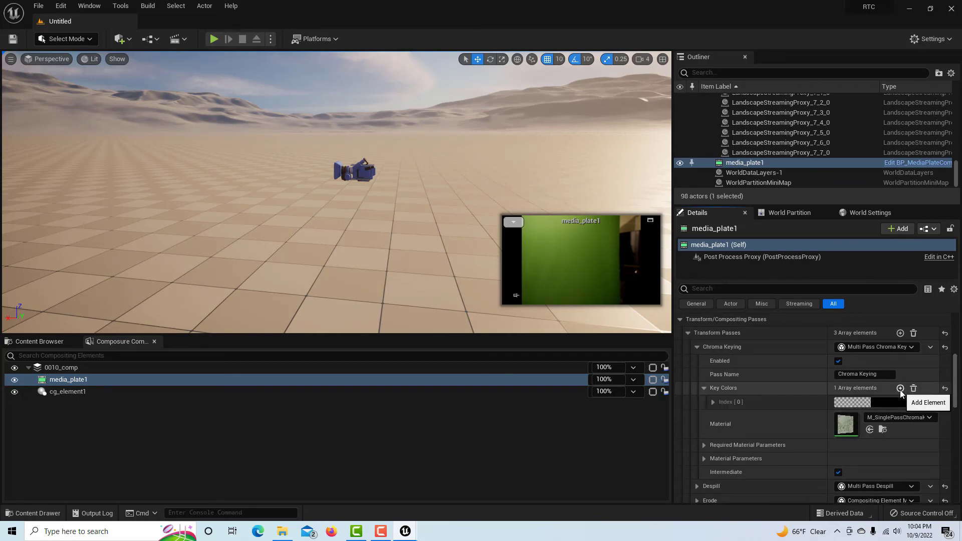
pyautogui.click(915, 402)
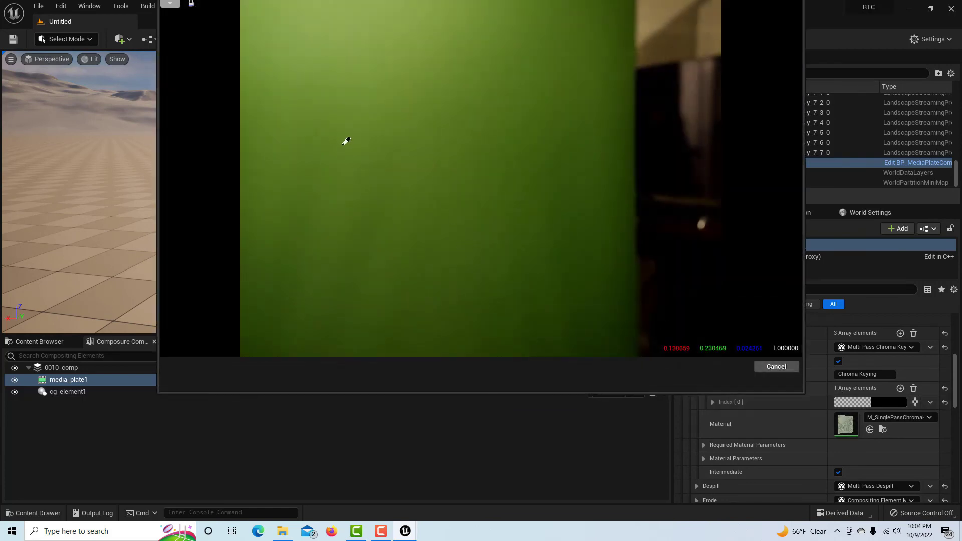
pyautogui.click(344, 144)
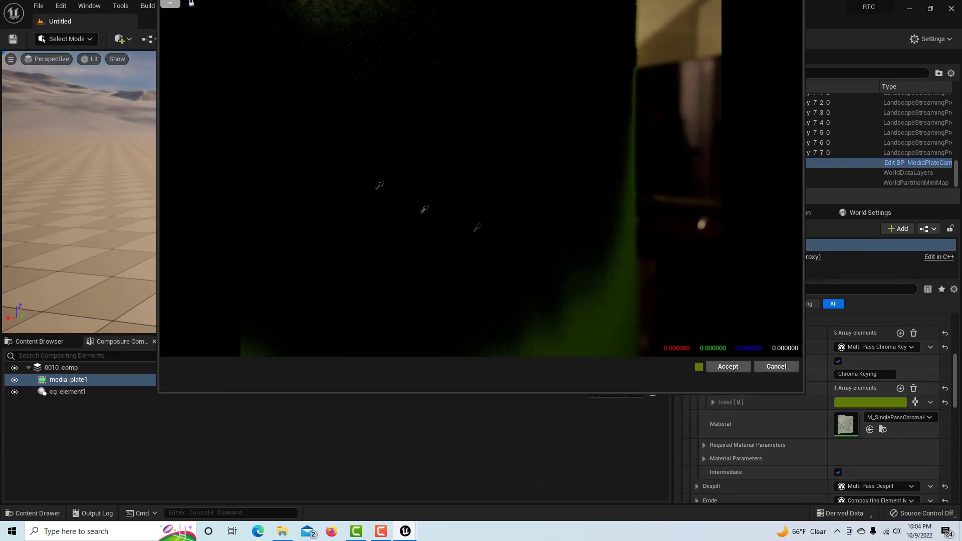
pyautogui.click(727, 367)
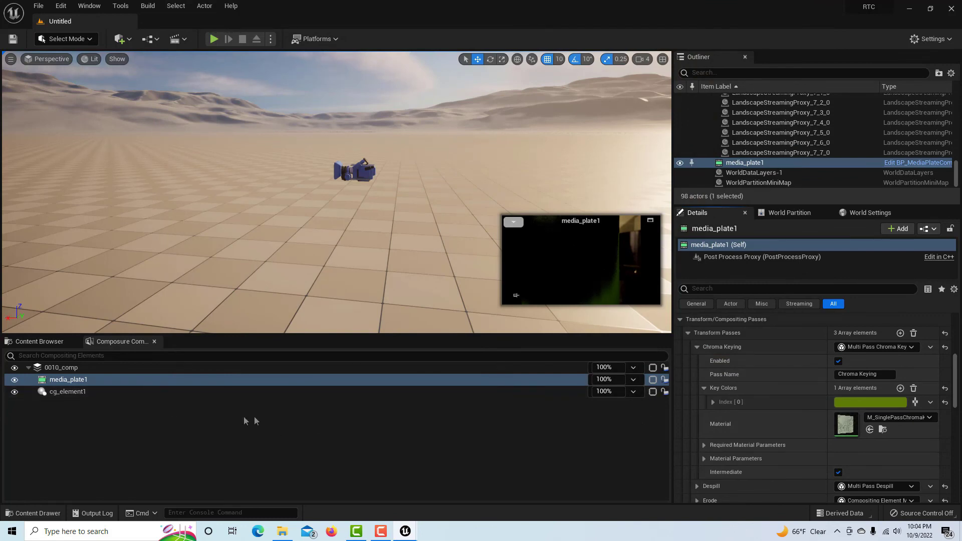
# Preview 0010_comp, check the cg_element1 desert render, then return to the composite.
pyautogui.click(71, 366)
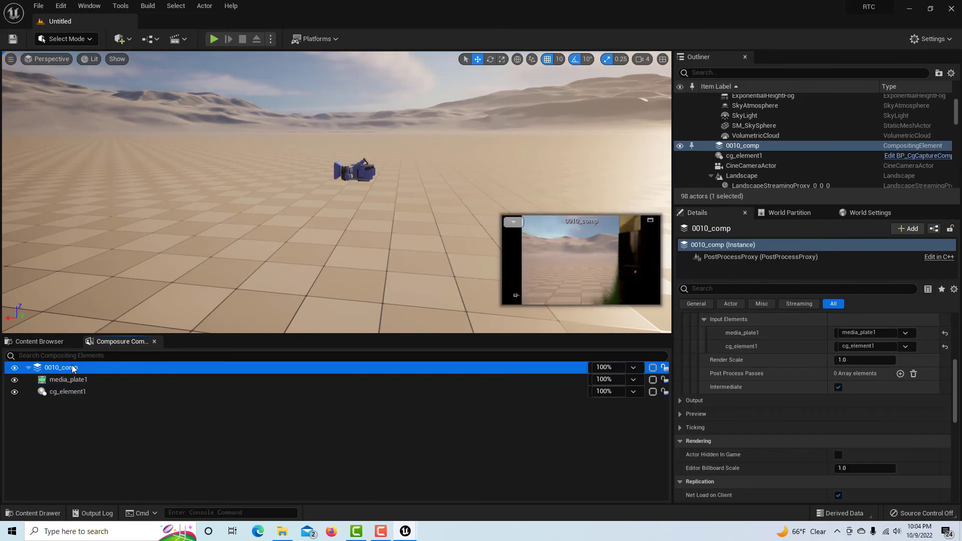
pyautogui.click(321, 391)
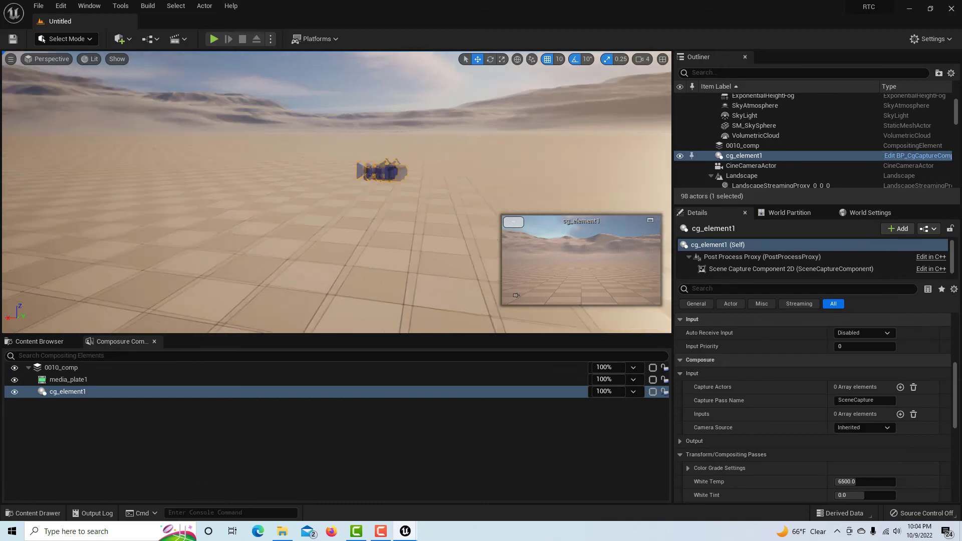
pyautogui.click(74, 368)
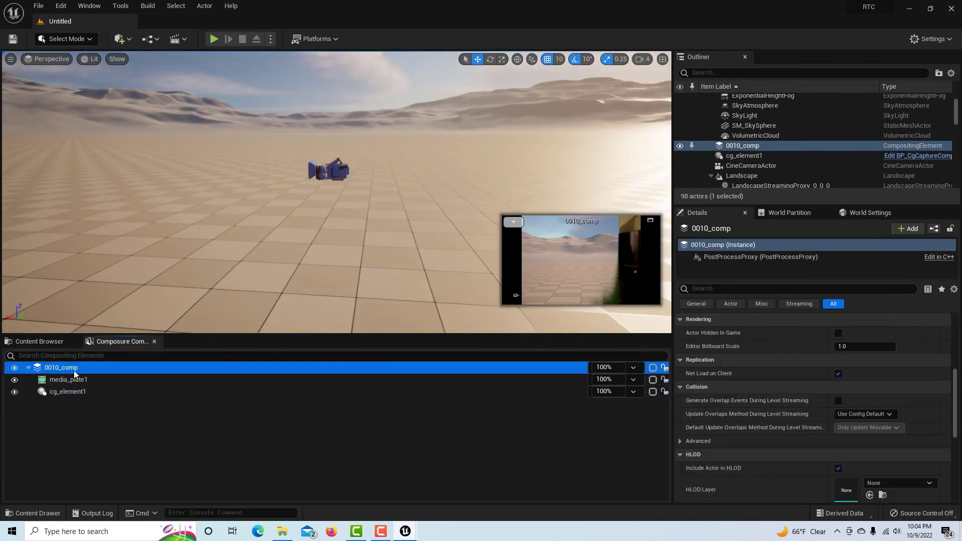